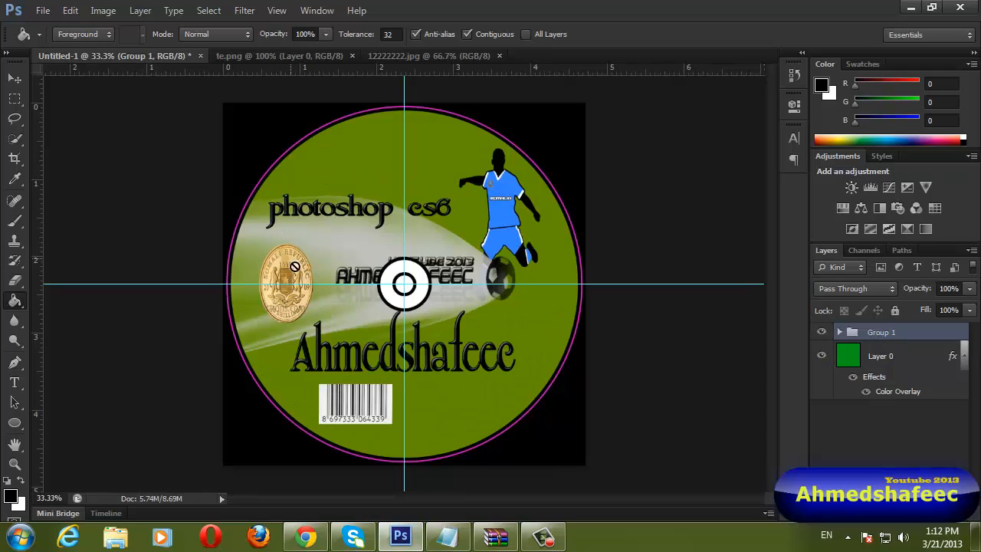
Look over the finished disc design, then the te.png barcode and the 12222222.jpg artwork documents
click(822, 331)
click(276, 58)
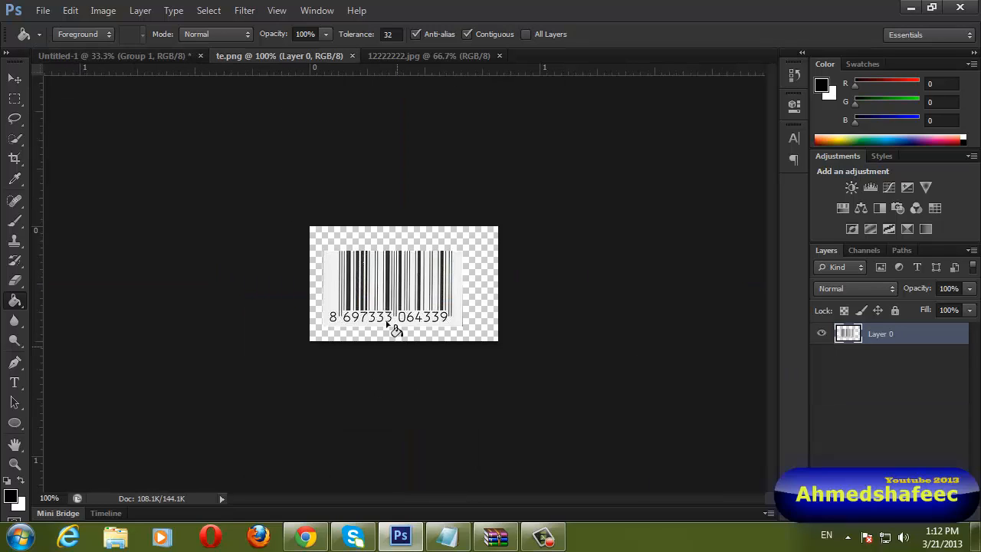
click(452, 55)
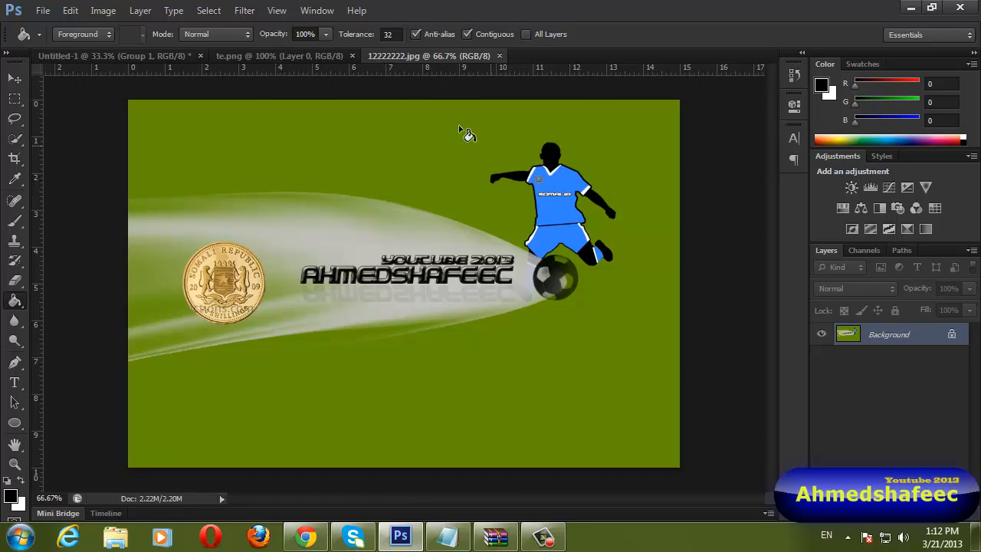
Create a new document 1417 by 1417 pixels at 300 pixels/inch, RGB Color, 8 bit, with white background contents
click(46, 12)
click(50, 30)
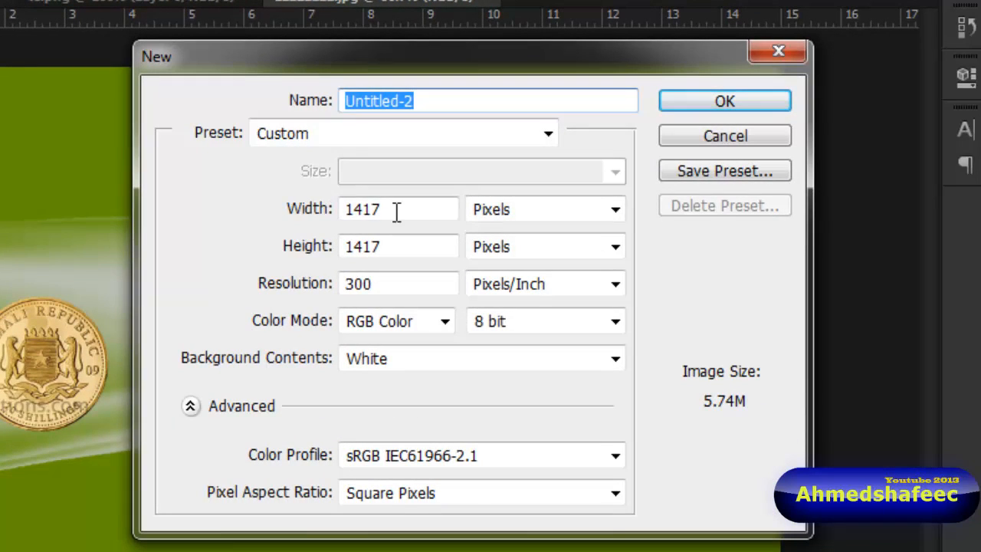
double_click(396, 210)
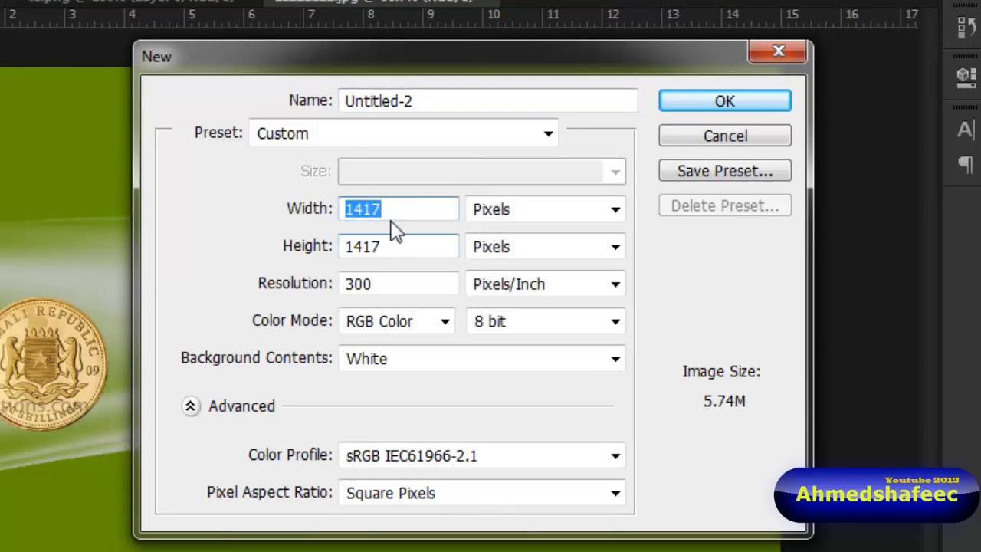
text(1375)
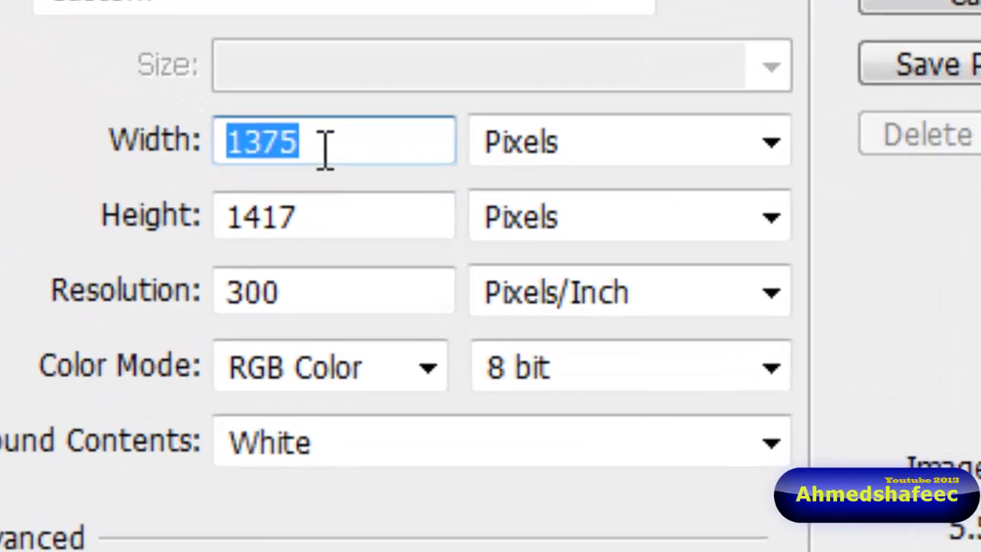
drag(390, 213, 288, 220)
text(1417)
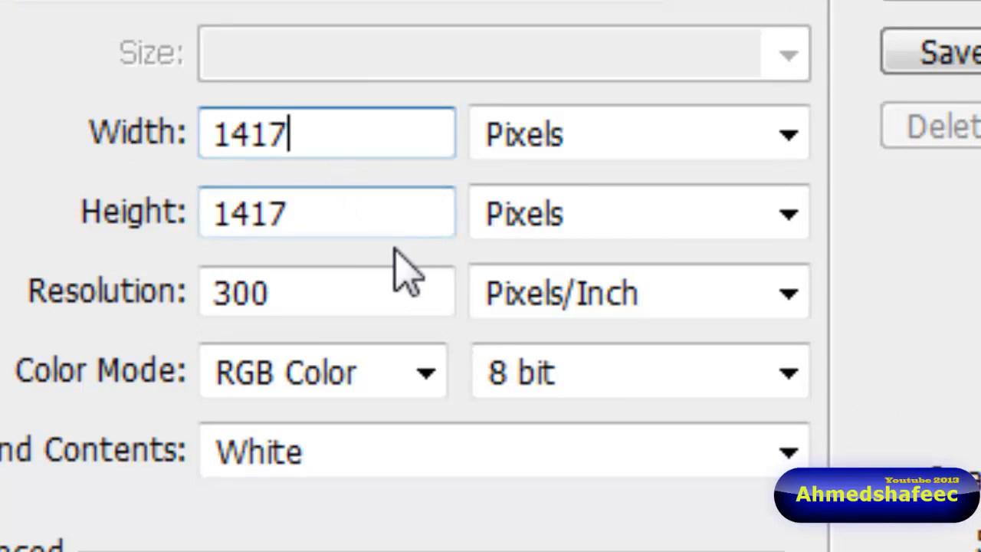
click(305, 292)
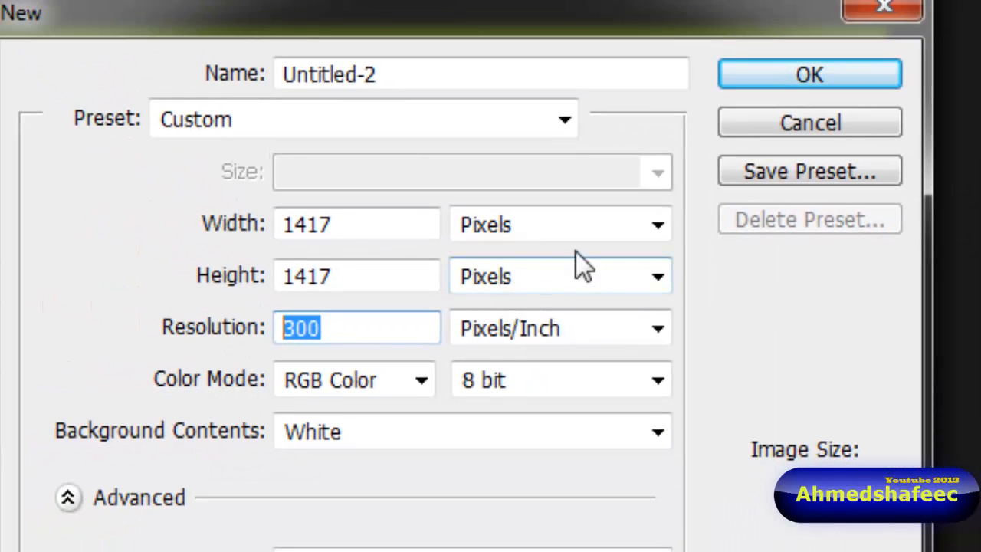
click(337, 435)
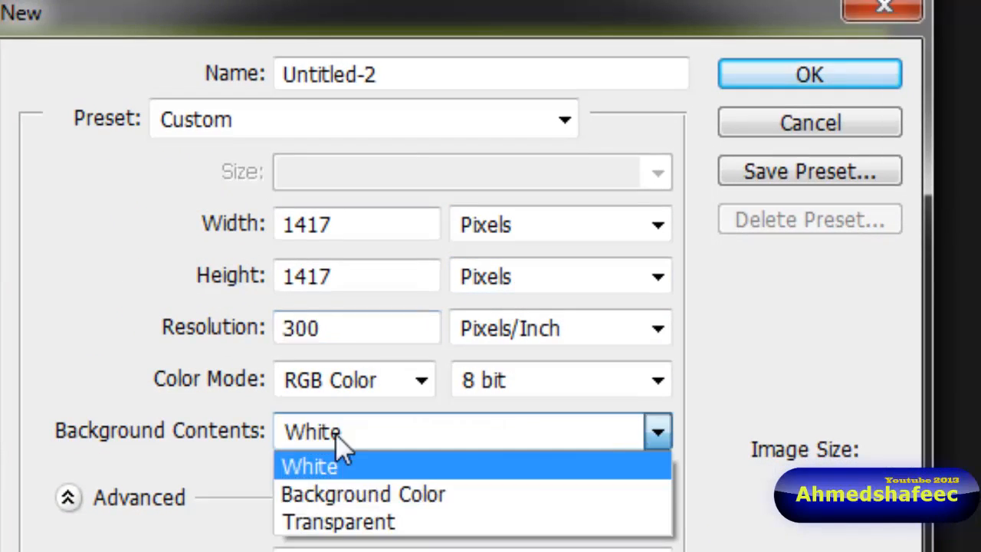
click(338, 439)
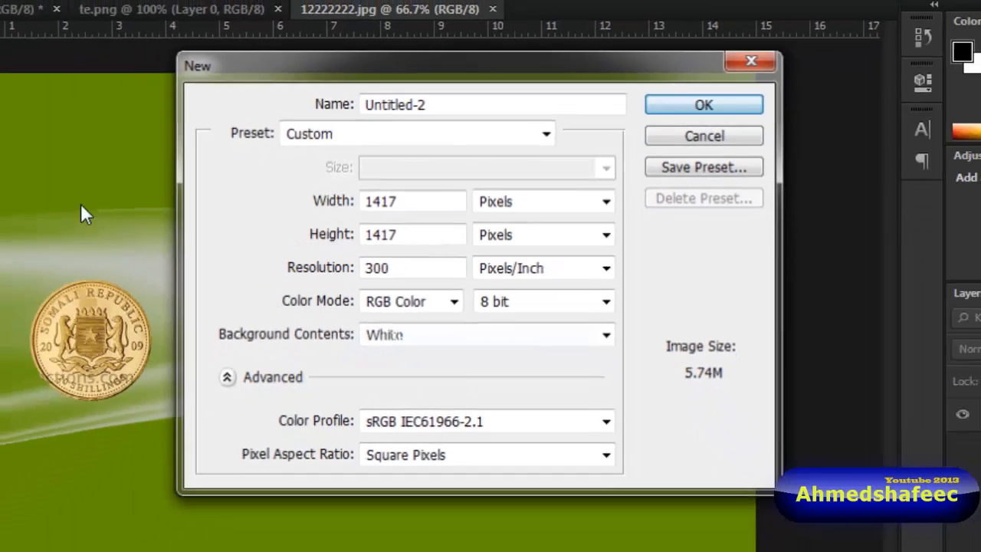
click(704, 104)
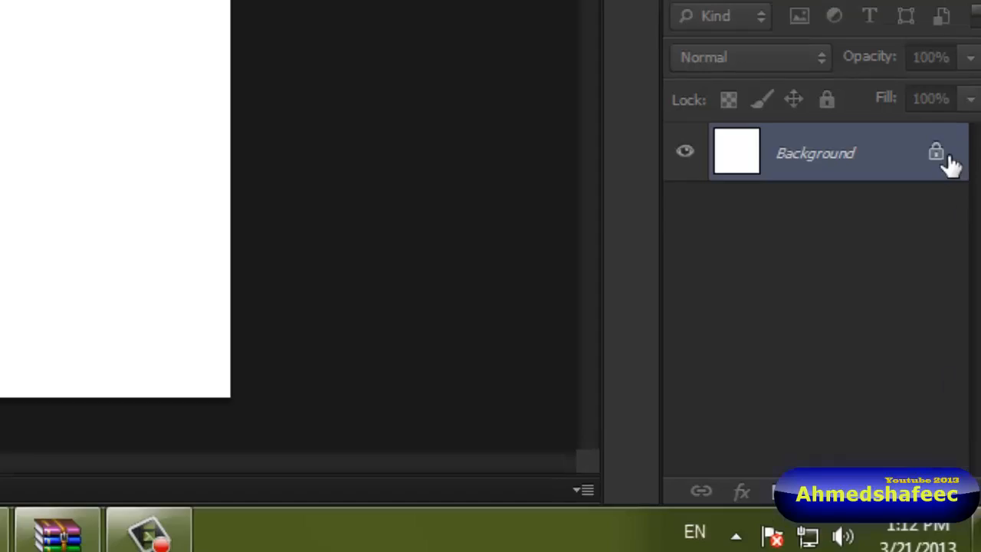
Convert the locked Background into a regular layer and fill it with black using the Paint Bucket tool
double_click(951, 165)
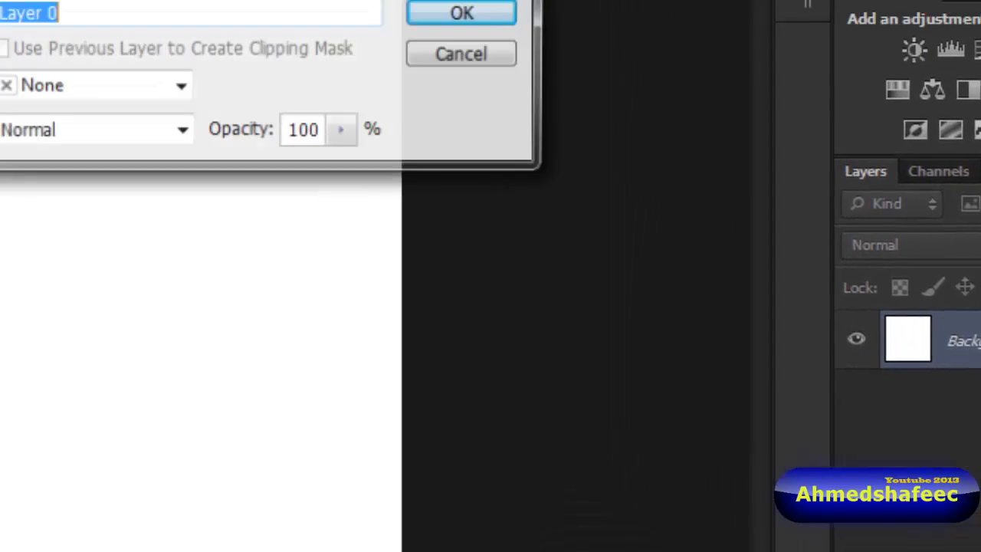
click(635, 189)
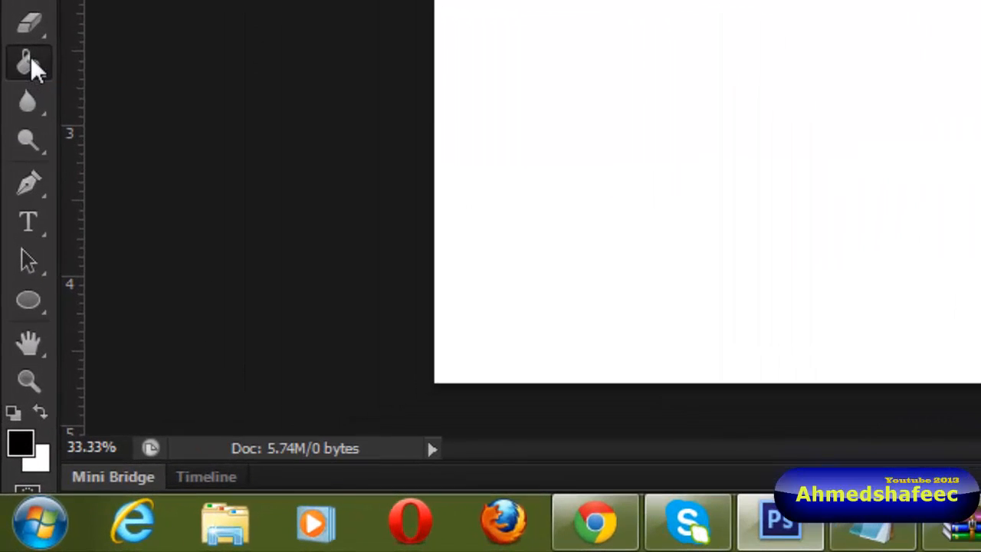
right_click(31, 57)
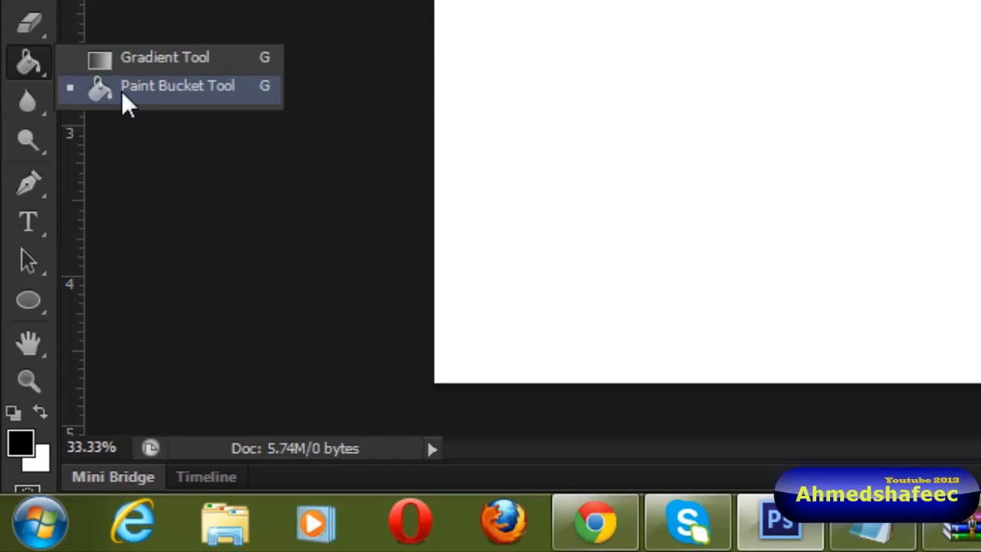
click(178, 85)
click(520, 37)
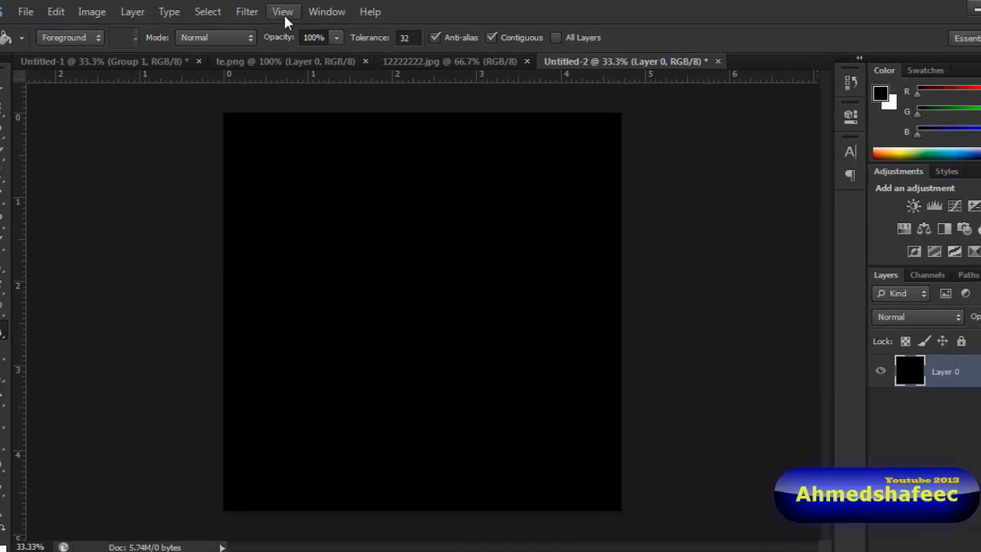
Hide the rulers around the canvas and show them again
click(277, 10)
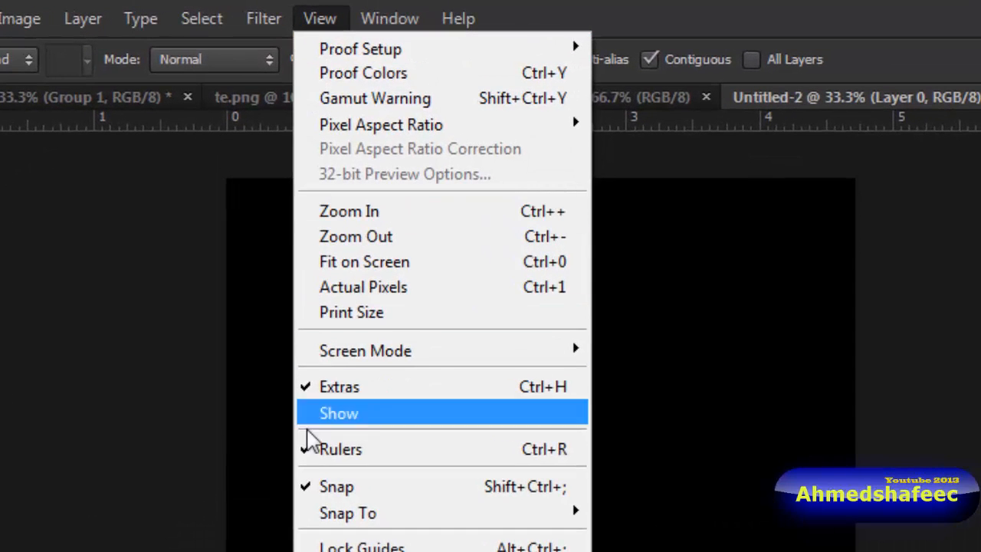
click(315, 451)
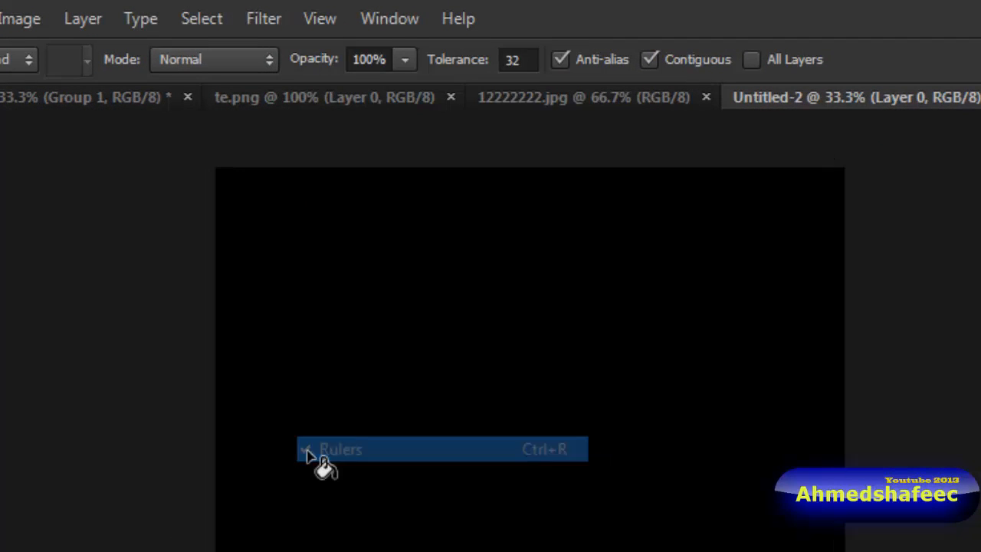
click(321, 19)
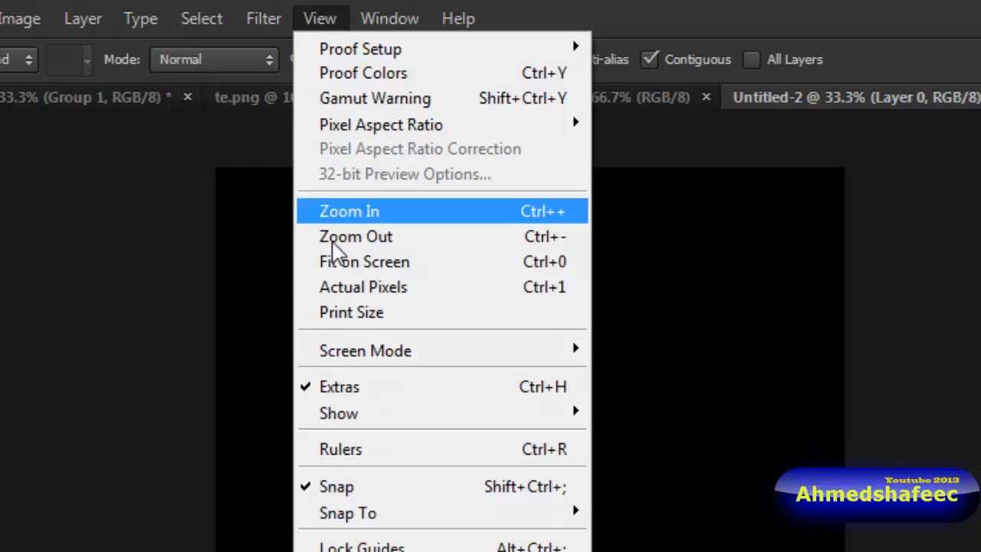
click(354, 451)
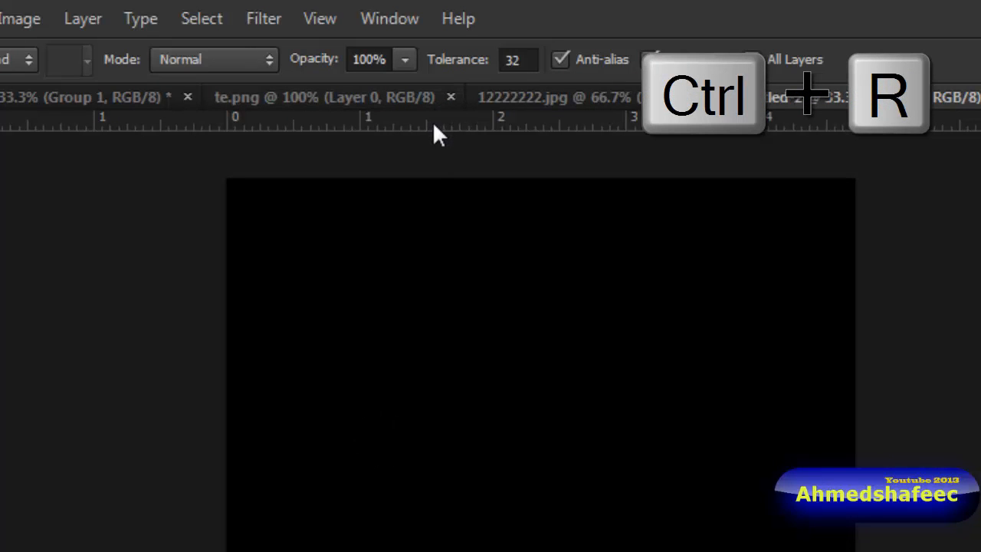
drag(432, 121, 348, 69)
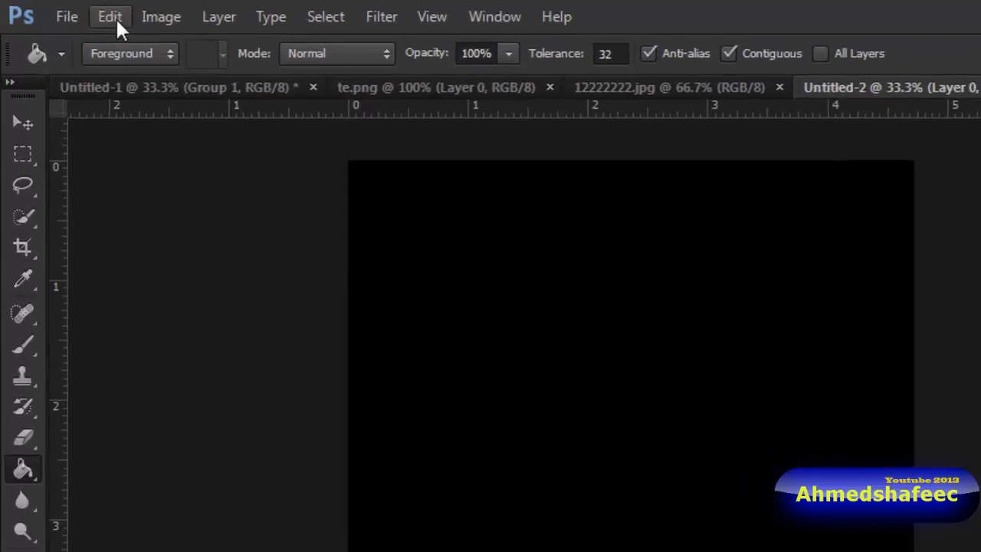
Place a vertical guide at 2.362 in and a horizontal guide through the canvas center, using Free Transform on the layer to locate the center
click(70, 10)
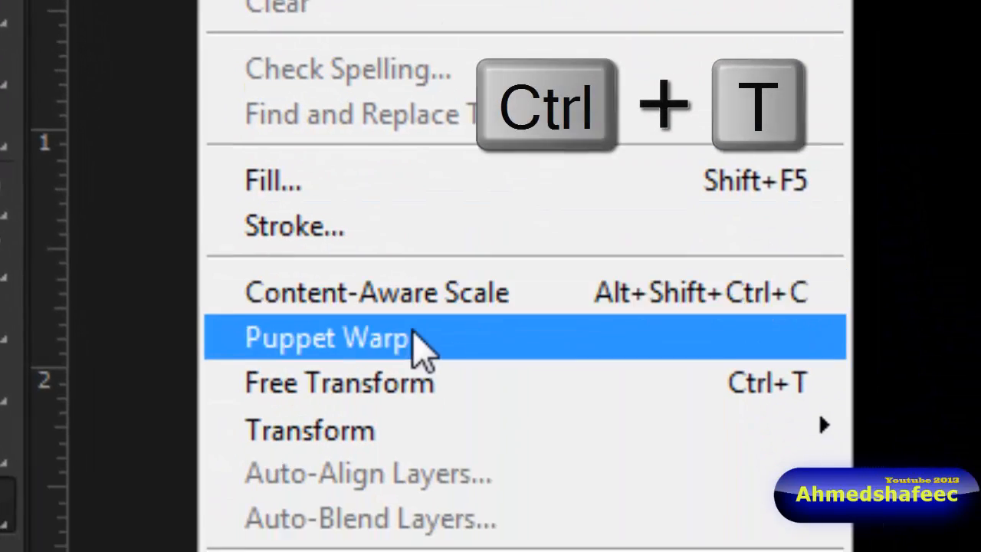
click(421, 383)
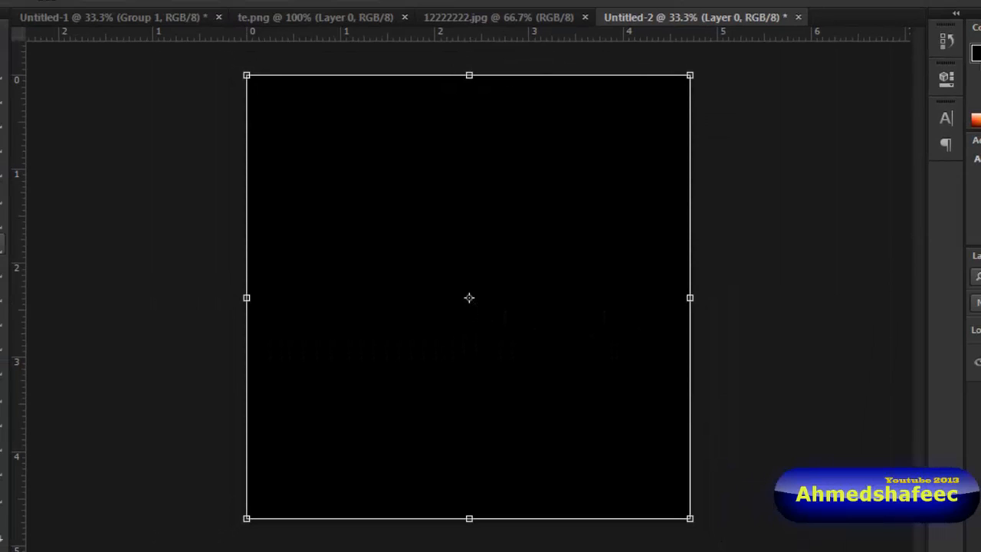
drag(98, 261, 19, 234)
drag(21, 249, 469, 266)
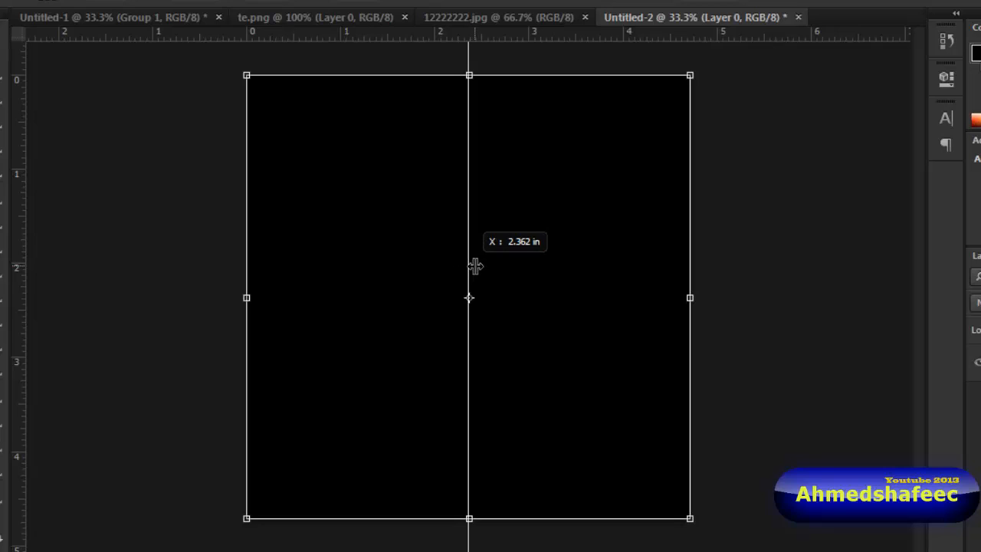
drag(475, 266, 474, 266)
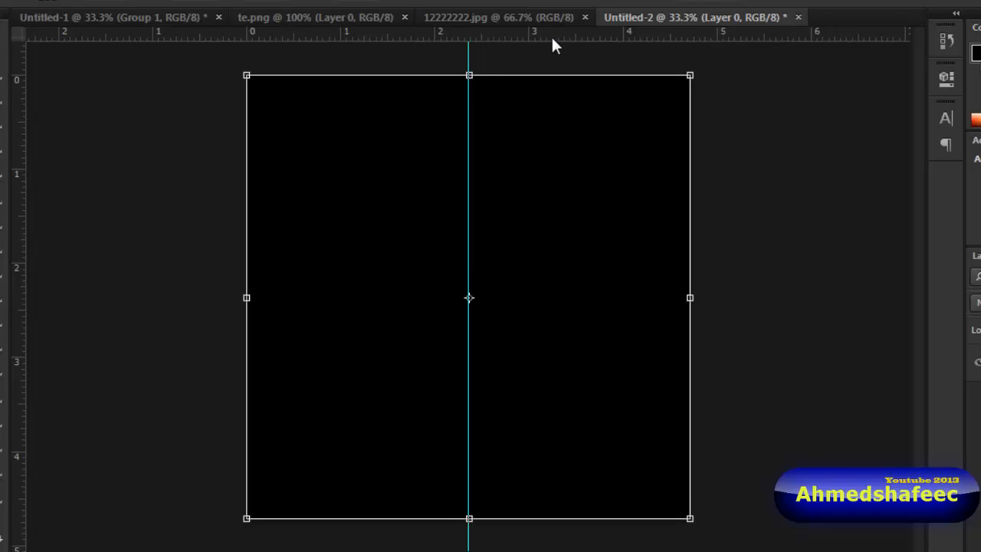
drag(557, 36, 538, 300)
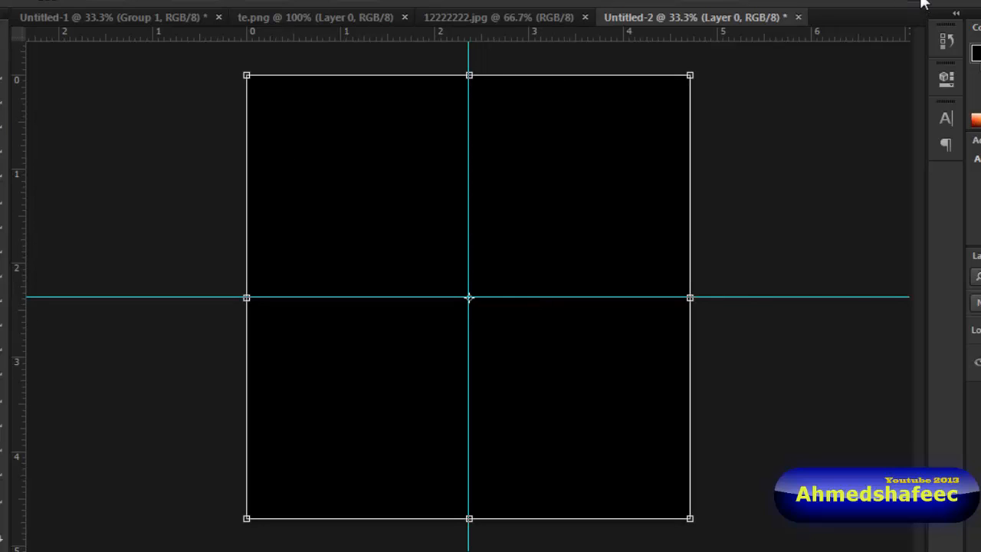
key(Return)
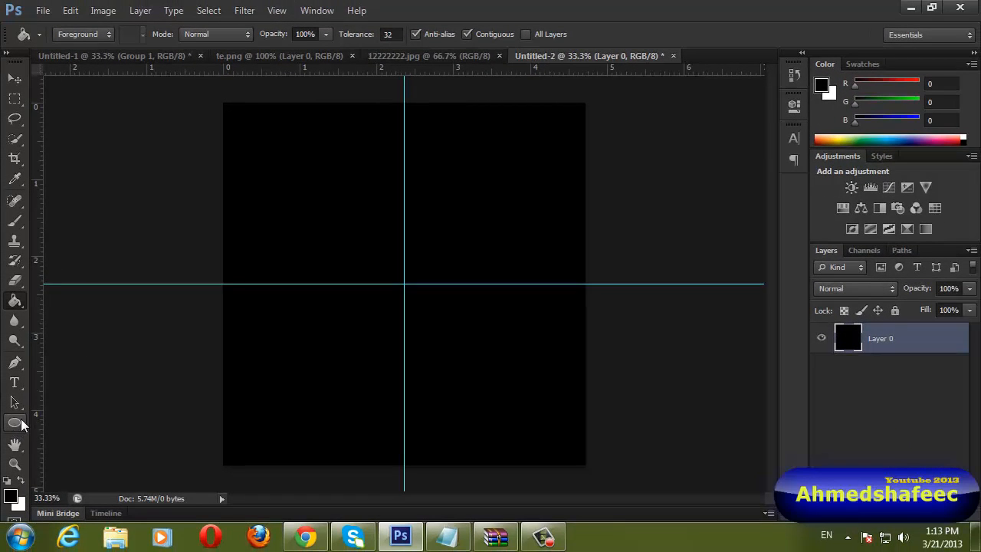
Create a 120 mm by 120 mm circle with the Ellipse tool, drawn From Center at the intersection of the two guides
click(16, 424)
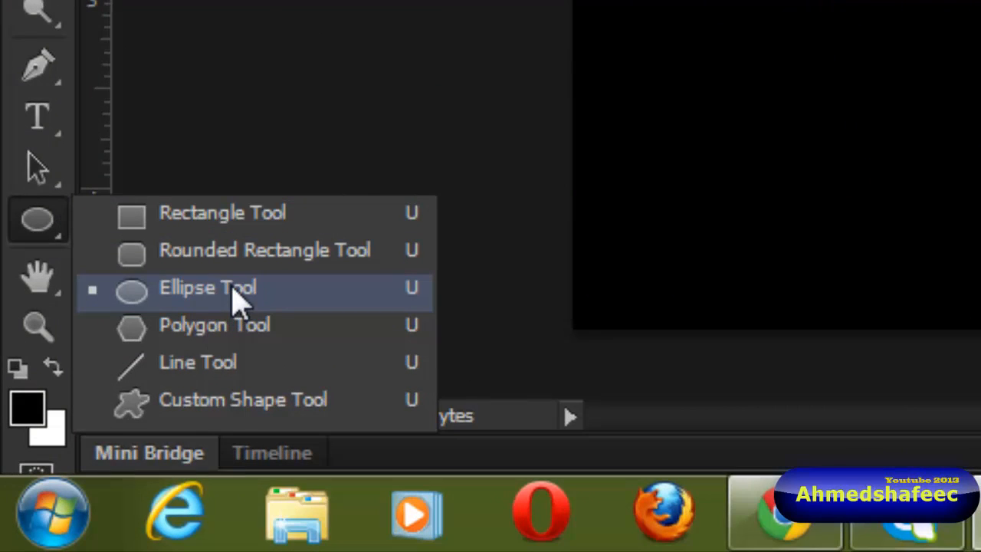
click(249, 299)
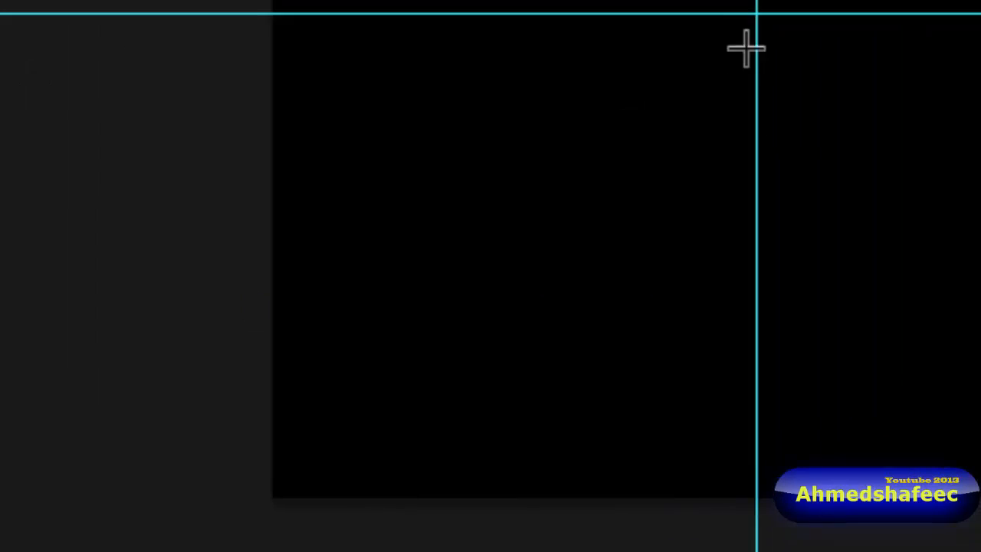
click(756, 13)
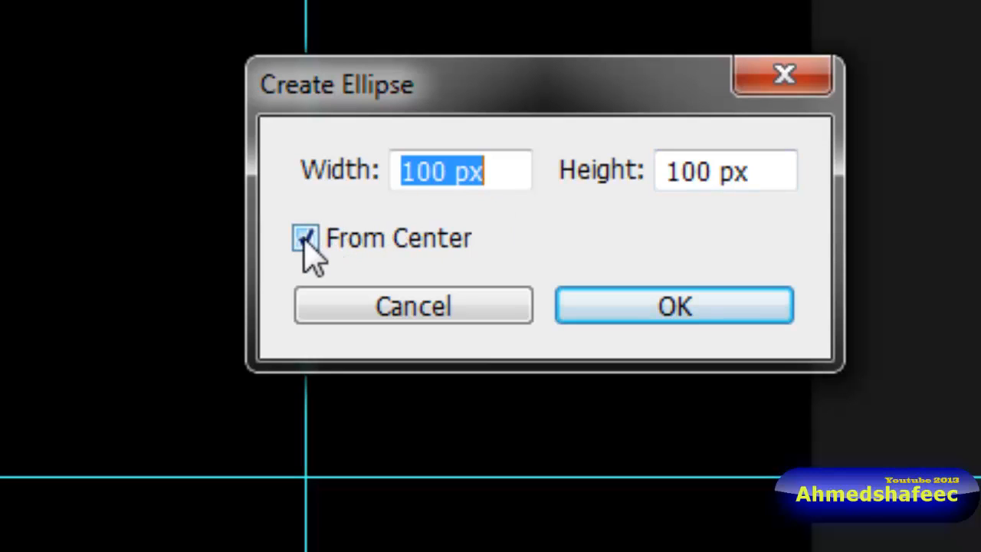
click(306, 241)
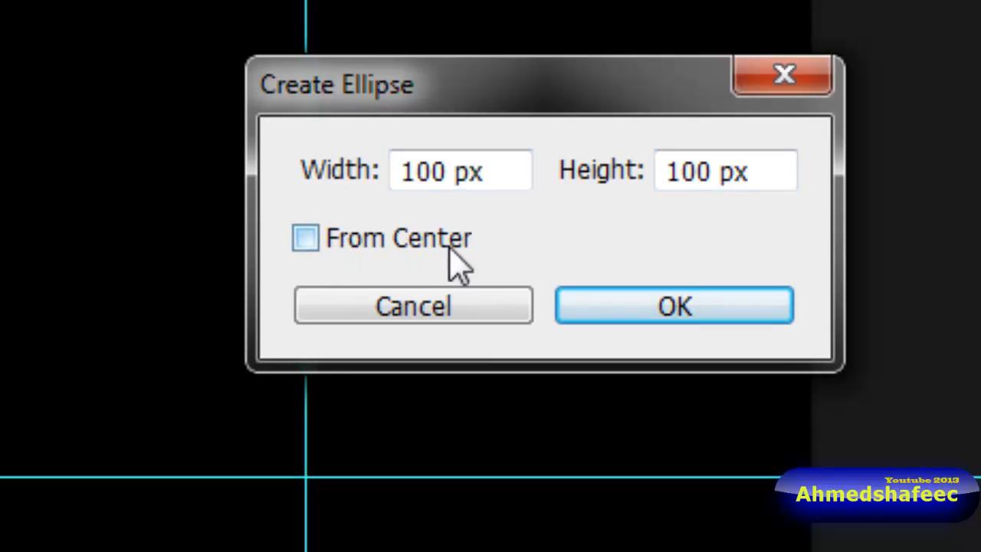
click(325, 233)
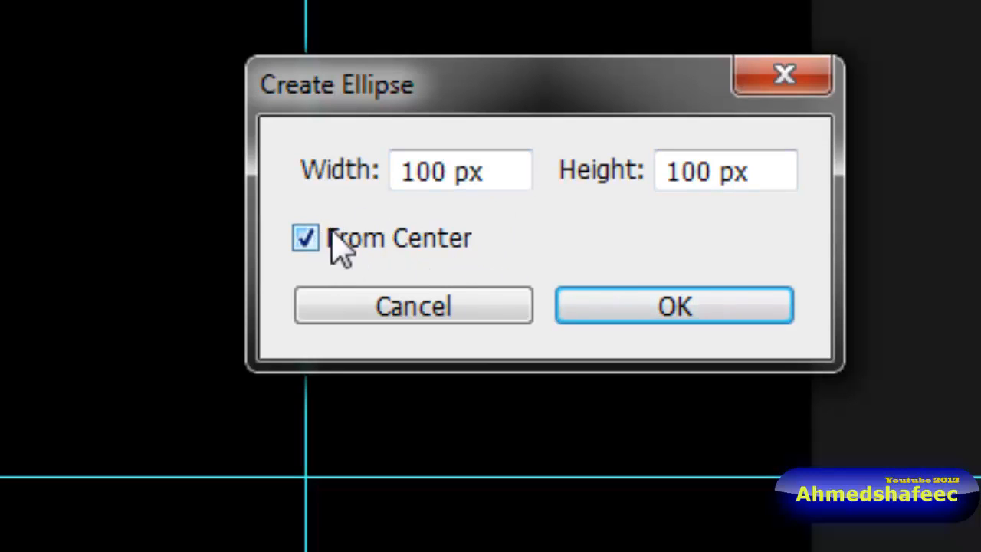
click(502, 170)
text(12)
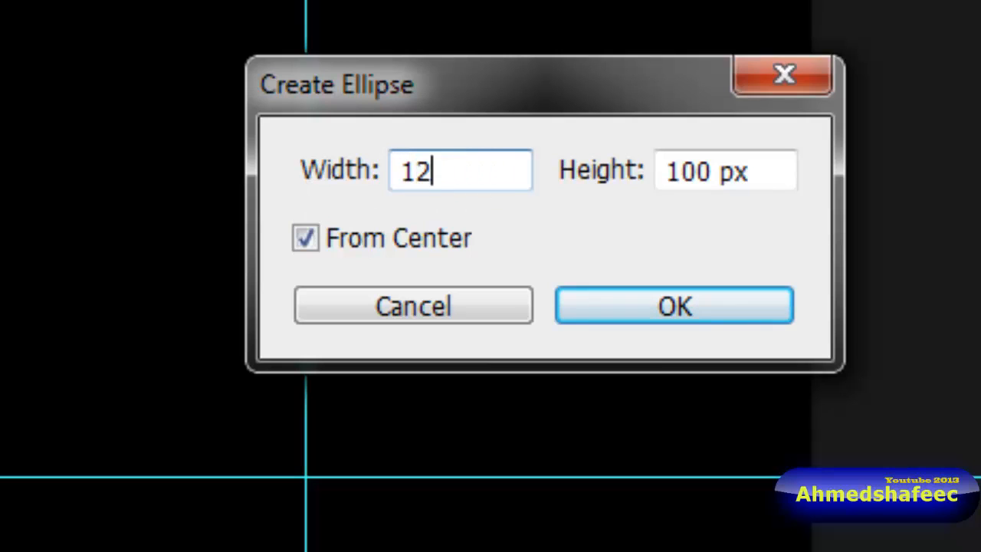
text(0 mm)
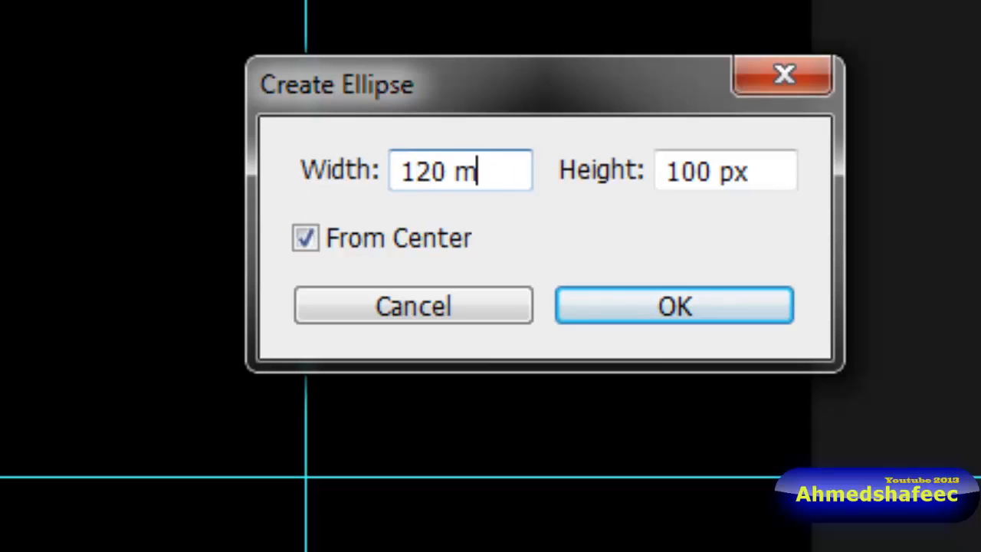
click(777, 171)
text(120 mm)
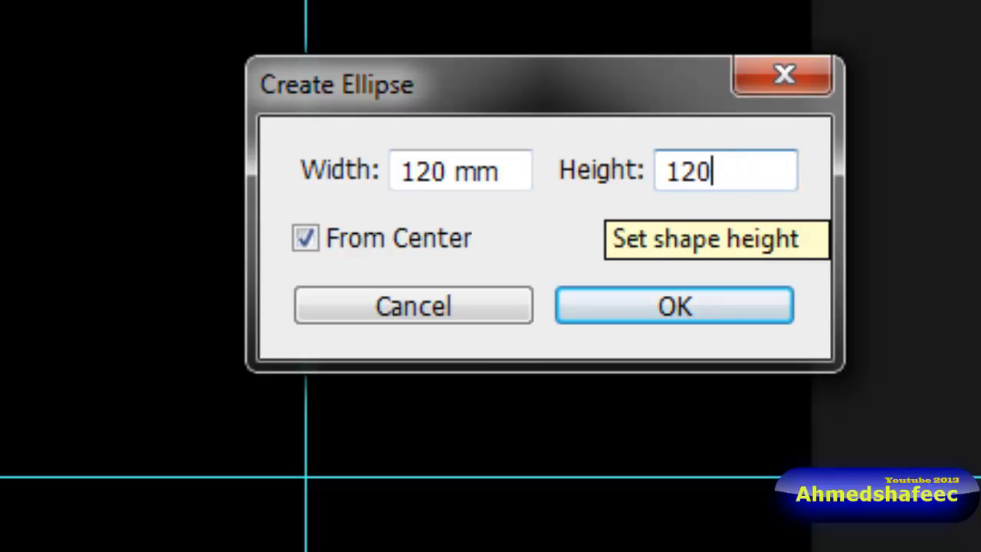
click(740, 310)
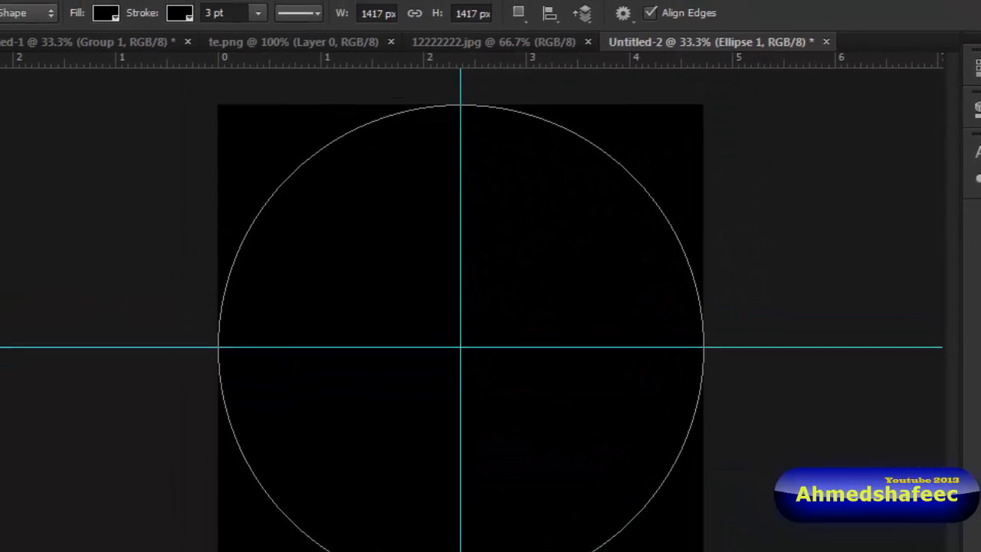
Remove the stroke from the 120 mm circle and set its fill to light blue
click(214, 47)
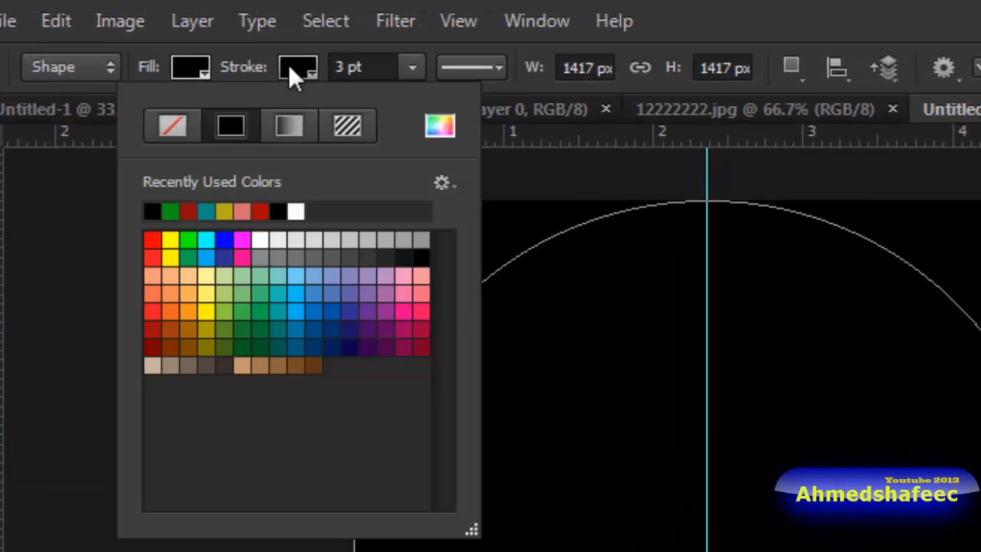
click(173, 127)
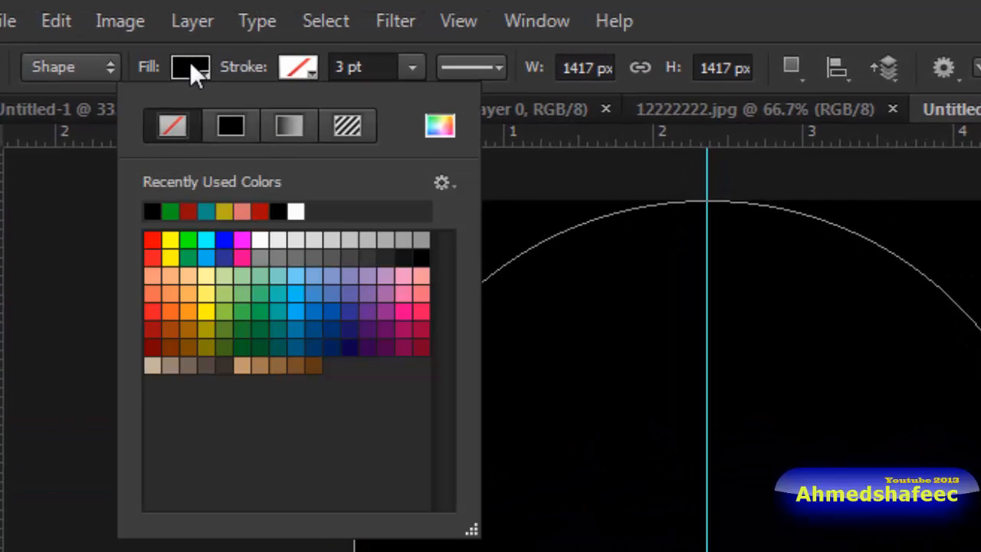
click(192, 66)
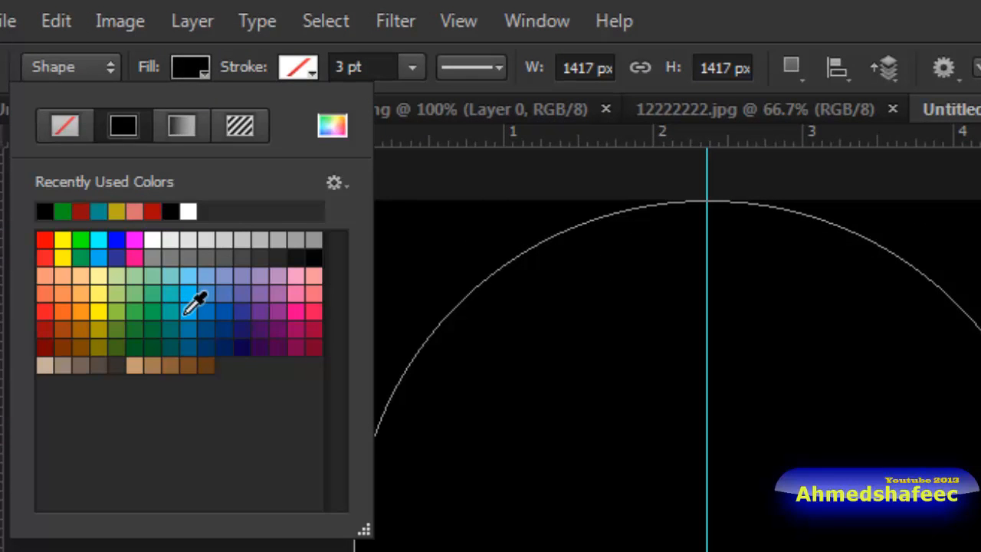
click(192, 302)
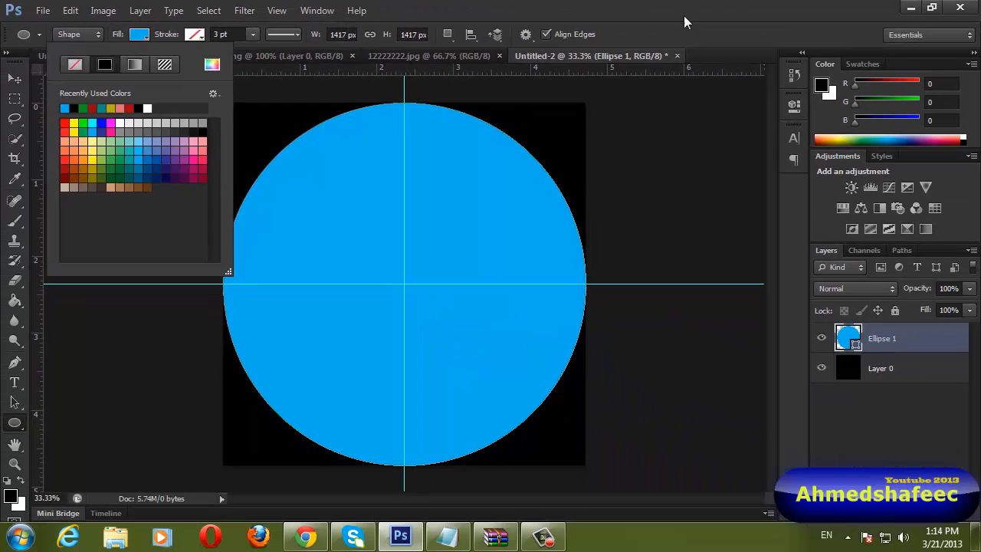
key(Return)
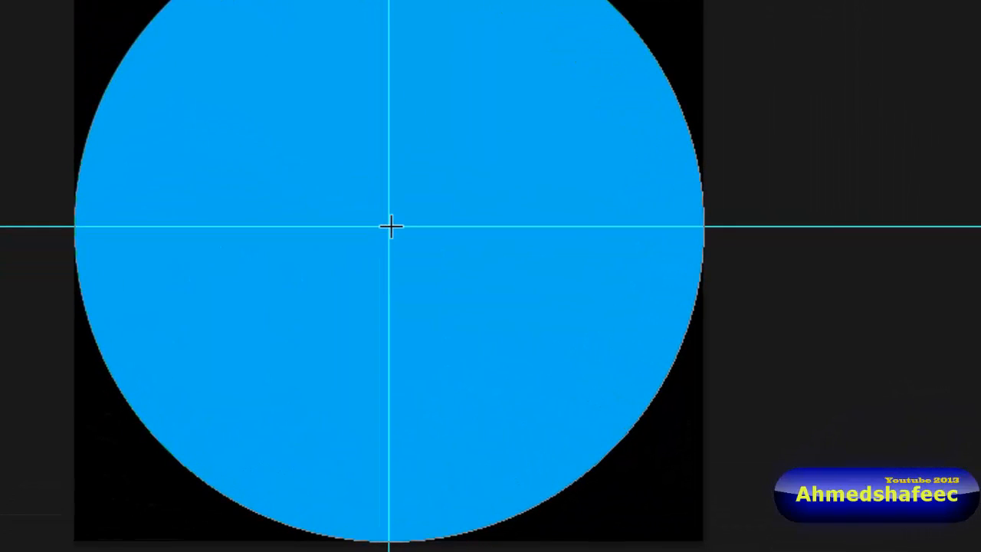
Create a 117 mm by 117 mm circle with the Ellipse tool, drawn From Center at the guide intersection
click(388, 250)
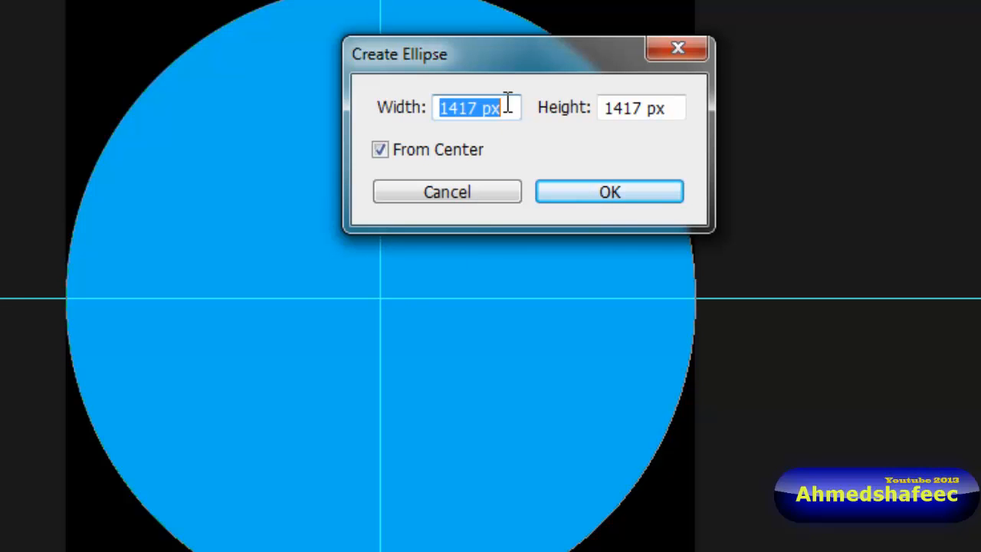
text(117 mm)
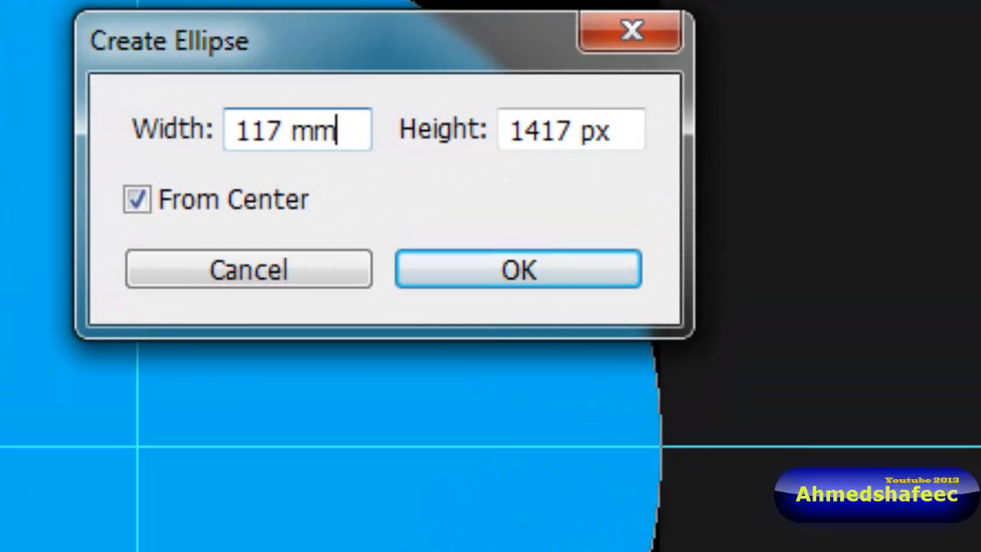
key(Tab)
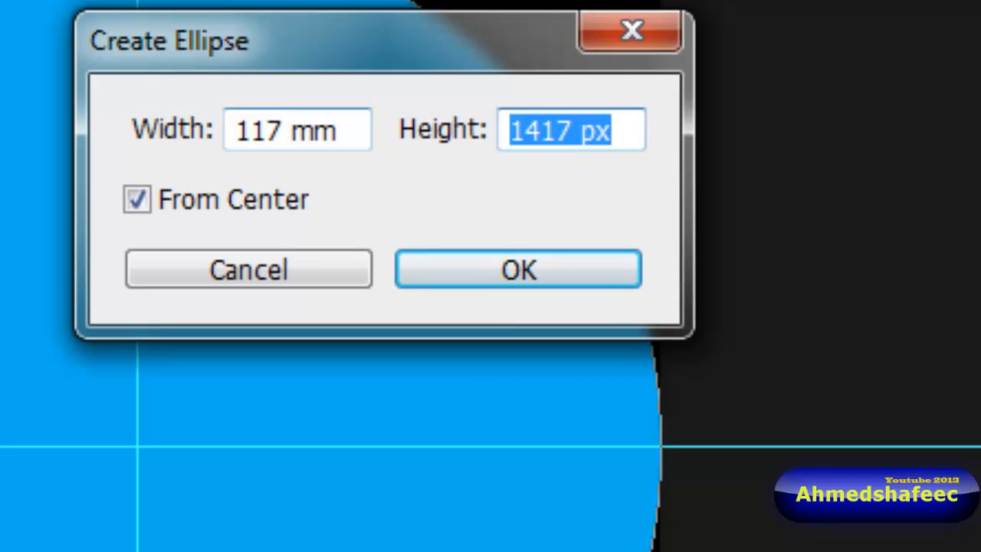
text(117 mm)
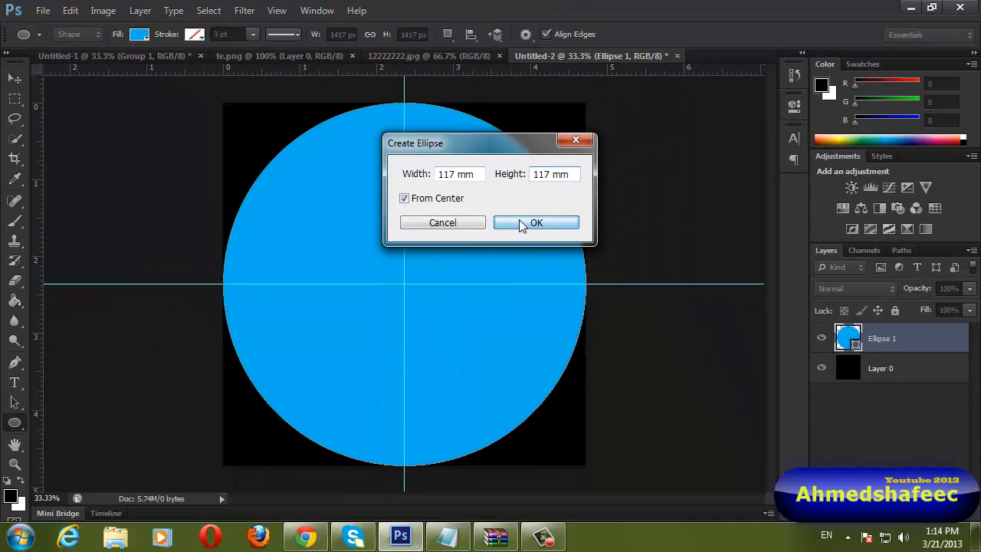
click(519, 222)
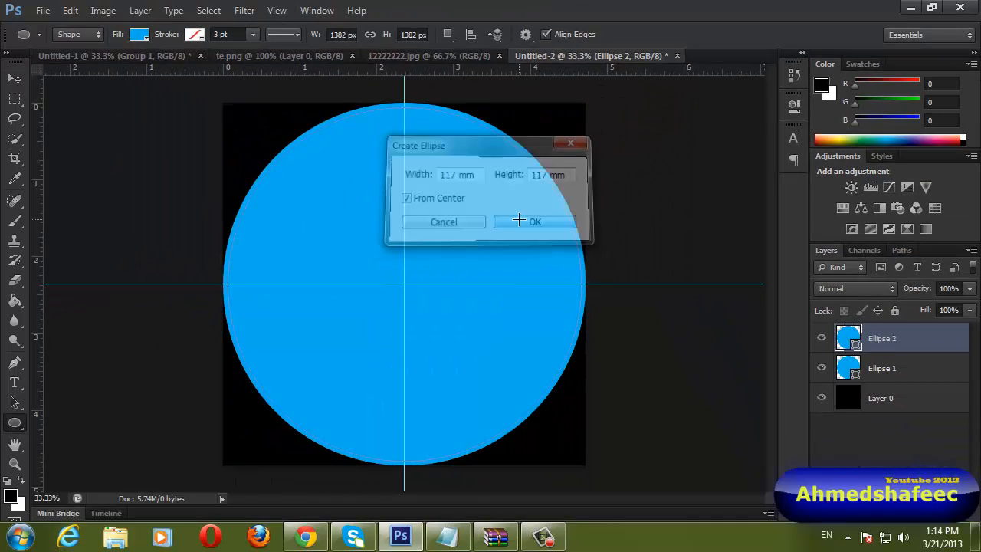
Change the 117 mm circle's fill color to pink, #e04dff
double_click(851, 338)
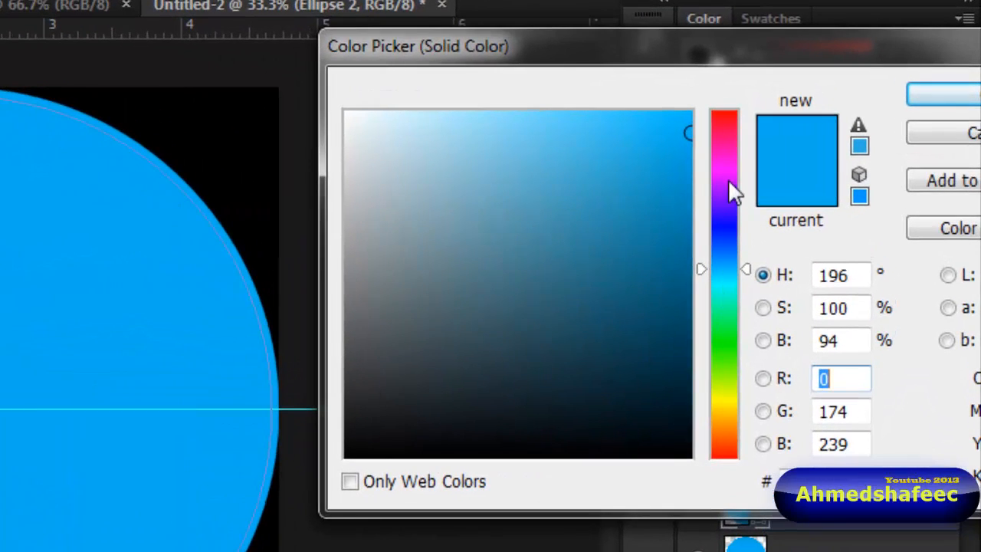
click(728, 178)
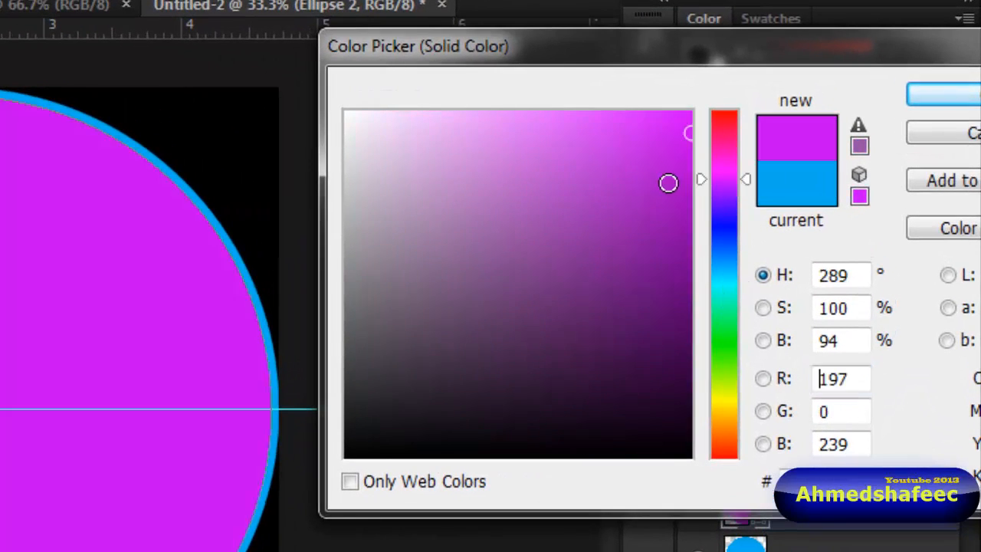
mouse_move(667, 182)
mouse_down()
mouse_move(618, 157)
mouse_move(587, 100)
mouse_move(587, 113)
mouse_up()
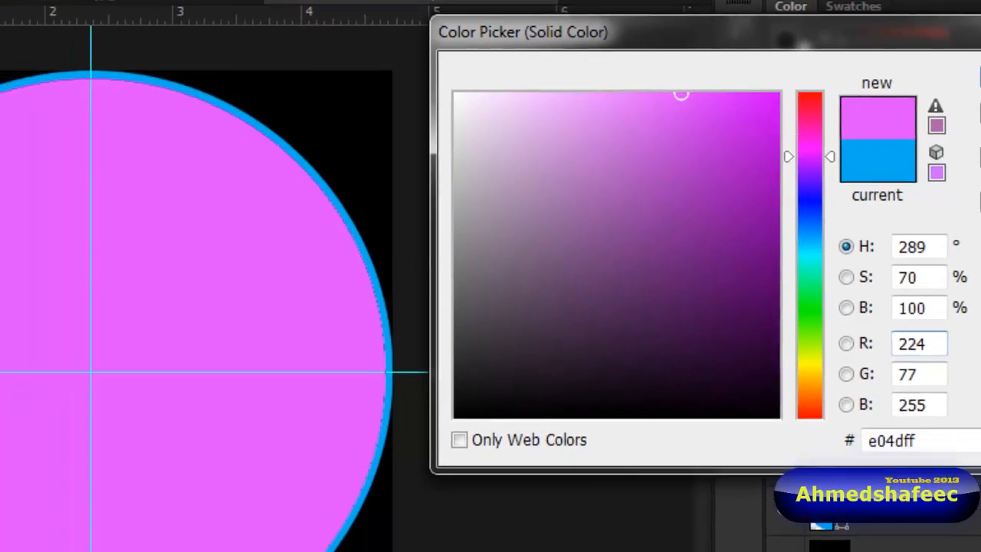
click(943, 94)
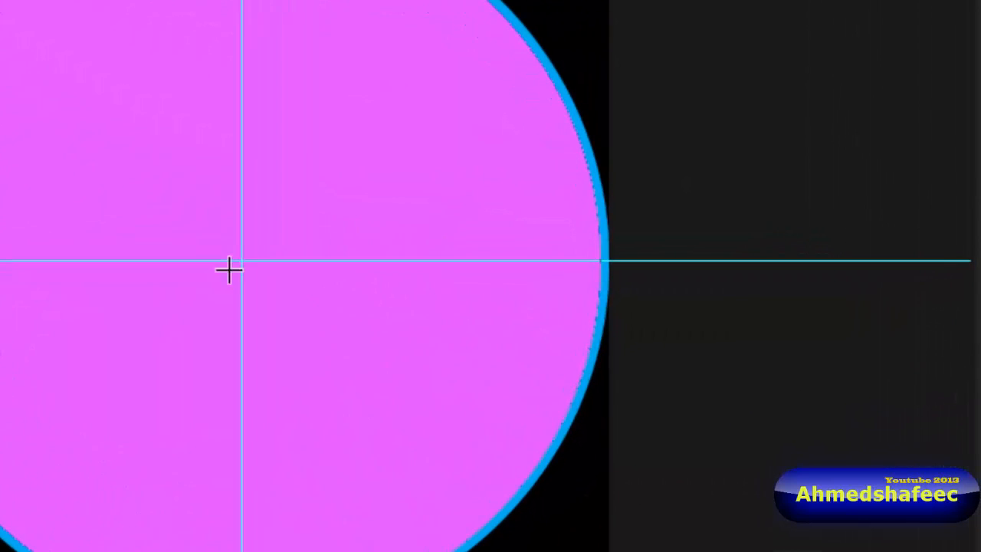
Create an 18 mm by 18 mm circle with the Ellipse tool, drawn From Center at the guide intersection
click(243, 262)
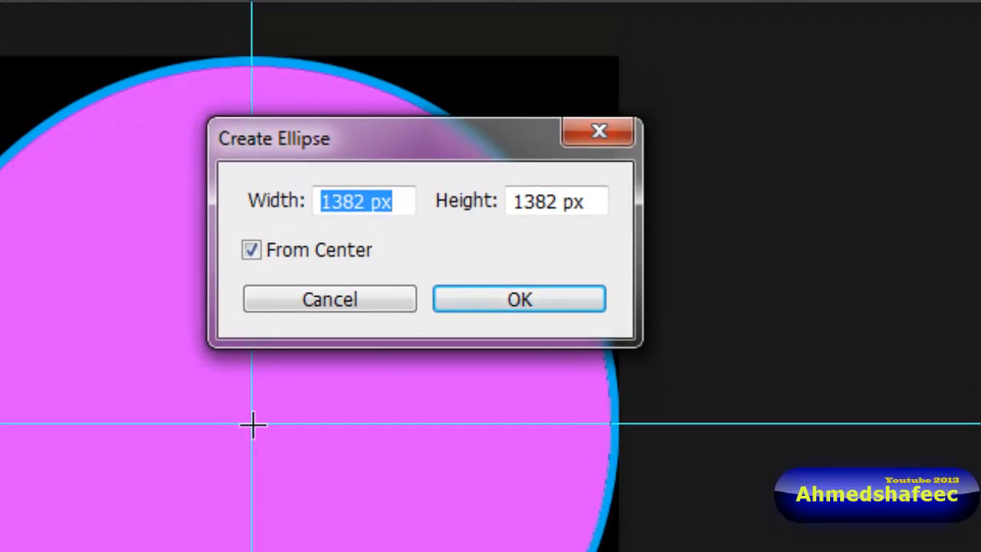
text(18)
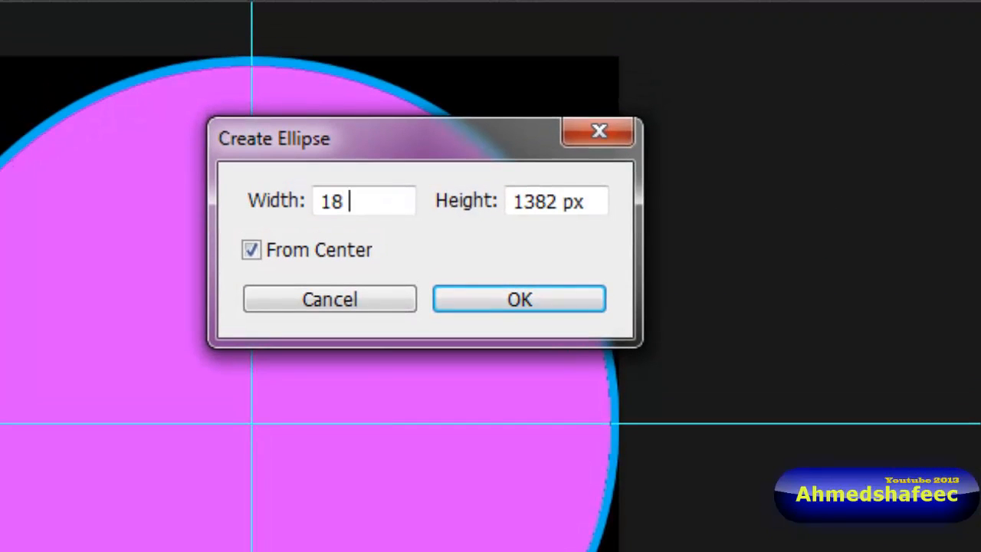
text( mm)
key(Tab)
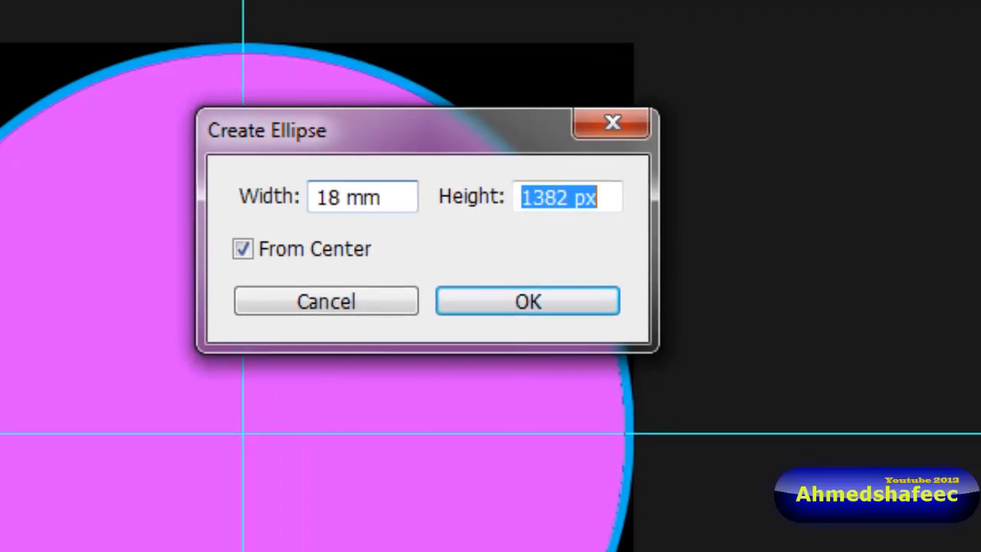
text(18 )
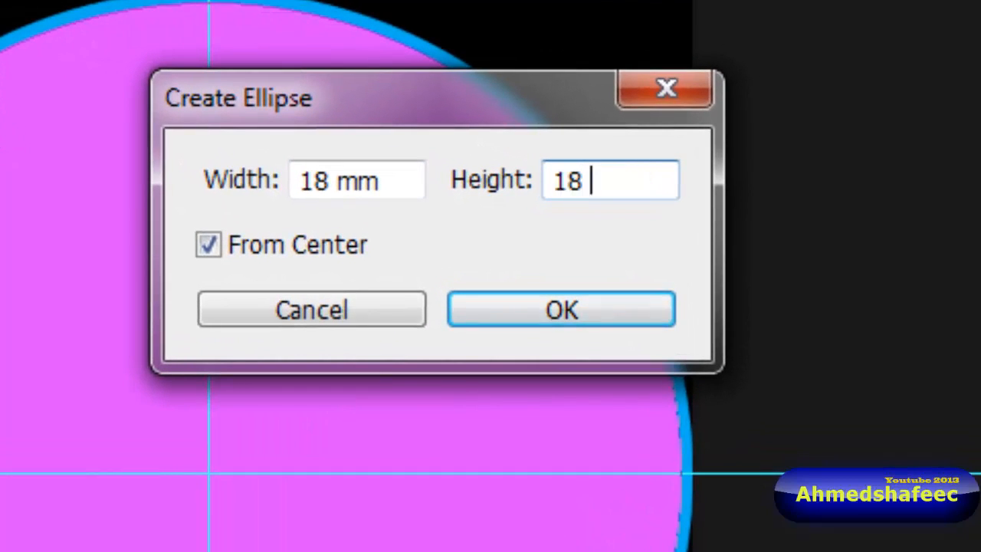
text(mm)
click(575, 306)
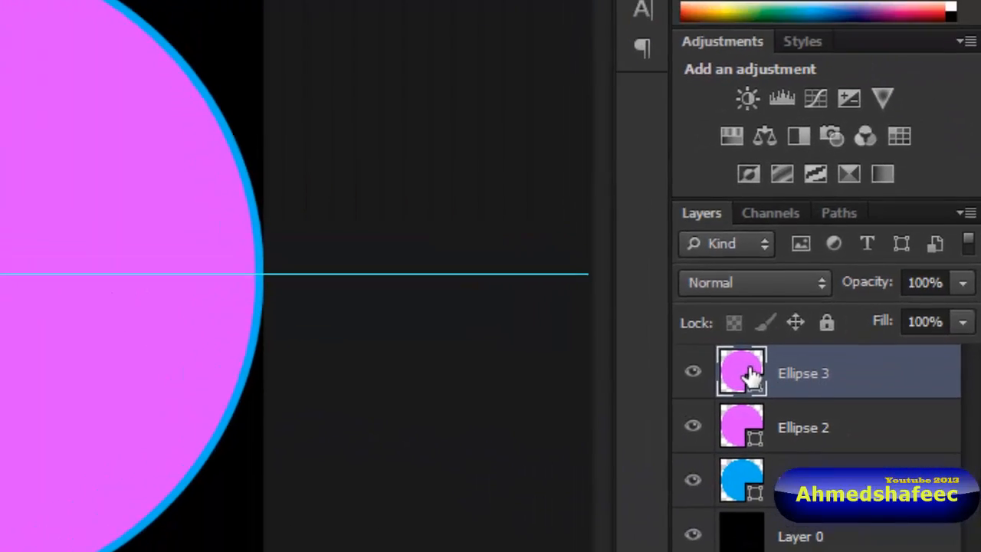
Change the 18 mm circle's fill color to white, #ffffff
double_click(745, 372)
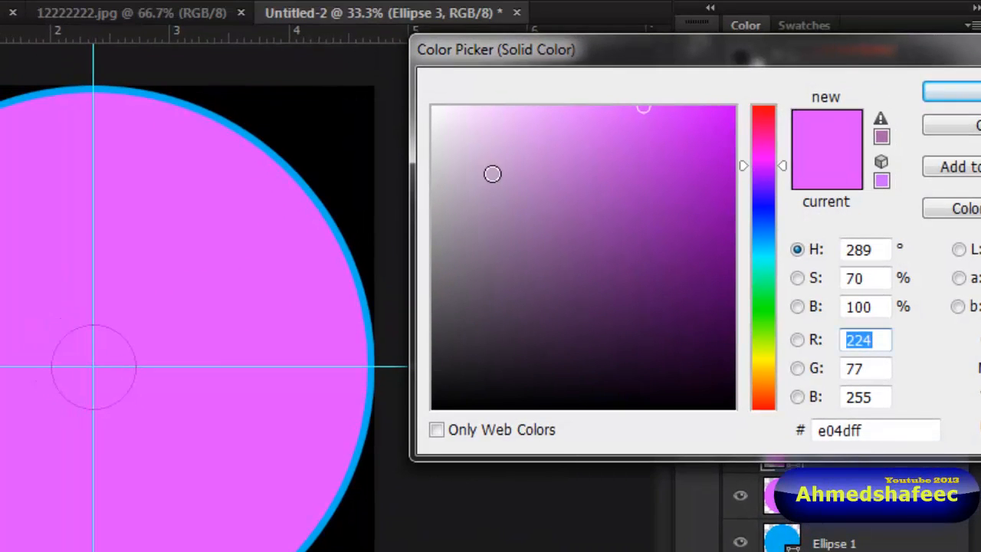
drag(493, 174, 434, 107)
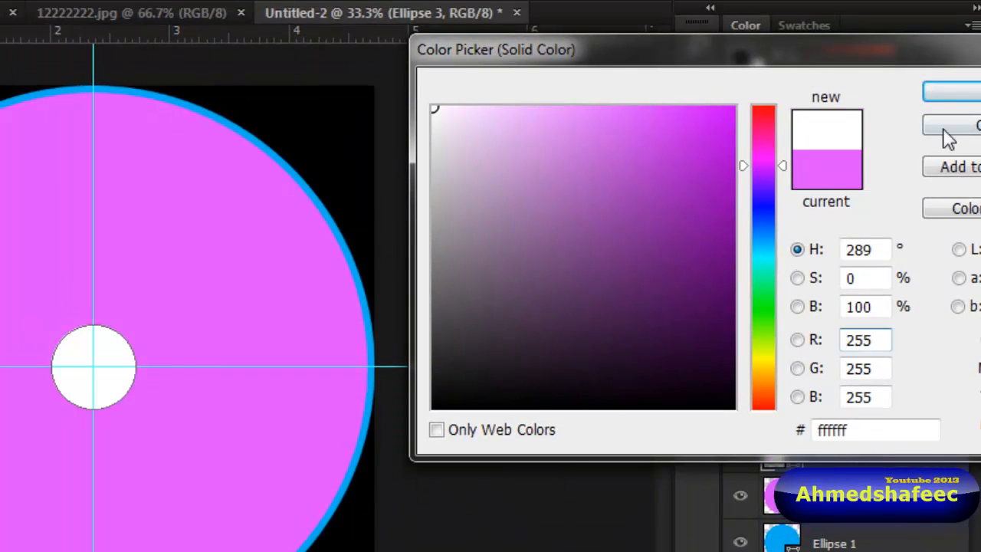
click(962, 92)
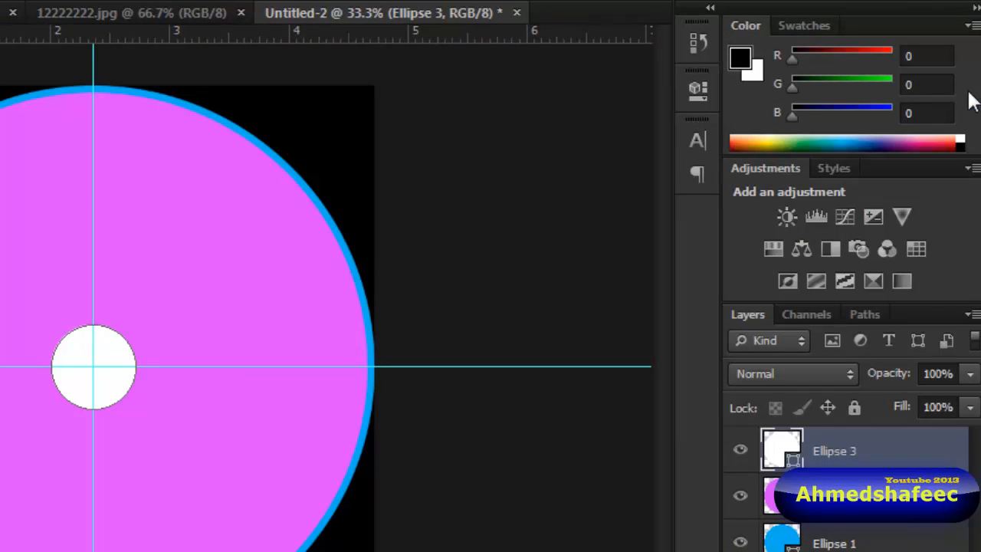
Create an 8 mm by 8 mm circle for the center hole, drawn From Center at the guide intersection
click(94, 369)
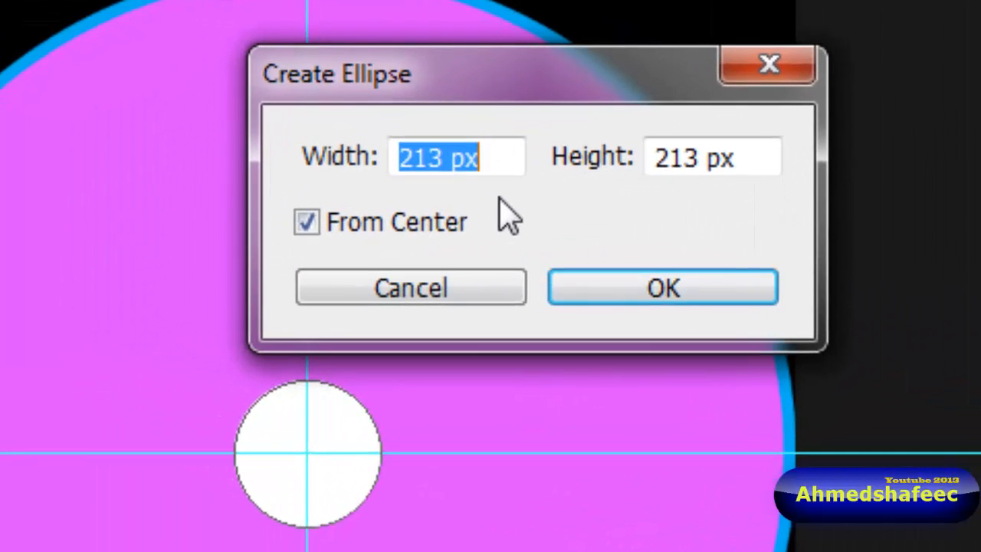
text(8 mm)
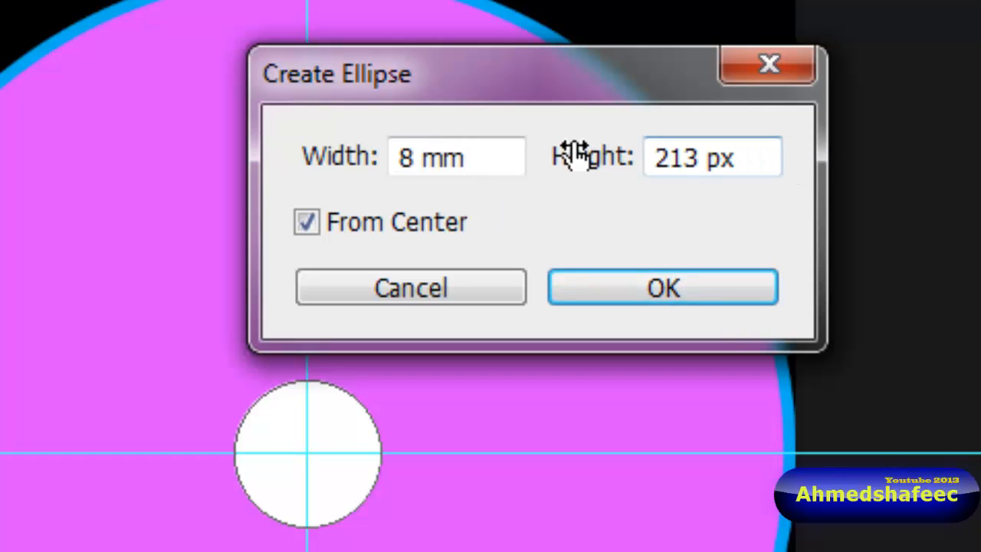
key(Tab)
text(8 mm)
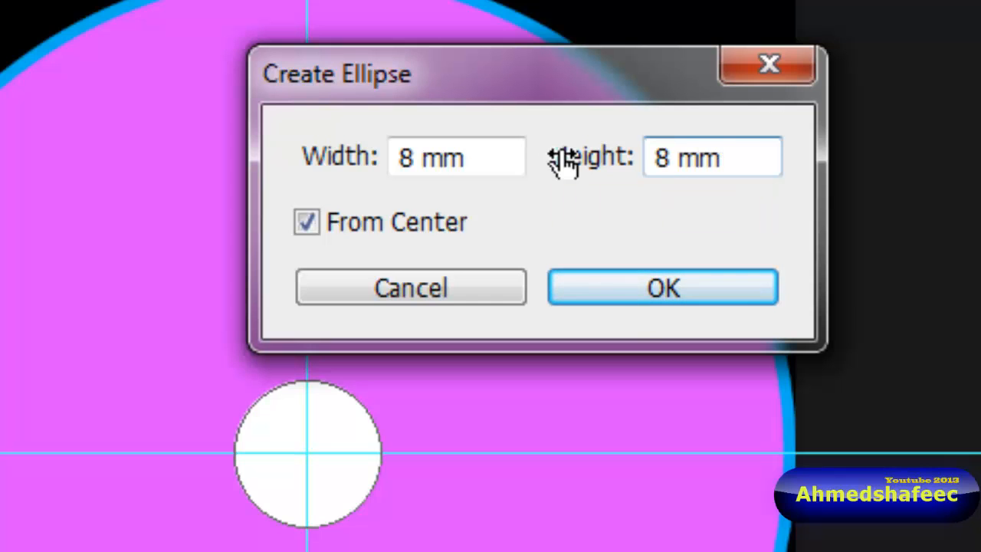
click(641, 302)
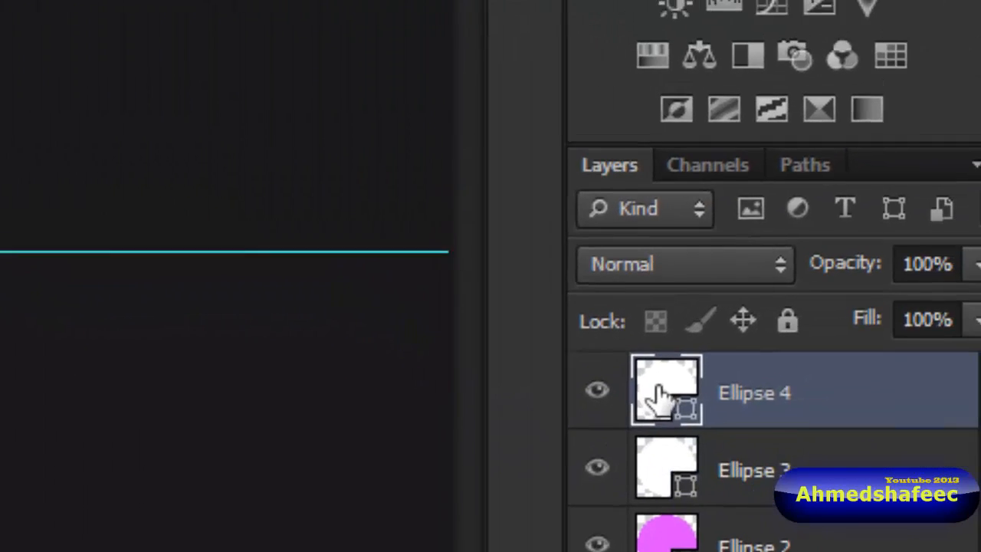
Change the 8 mm center circle's fill color to black
double_click(657, 395)
click(309, 445)
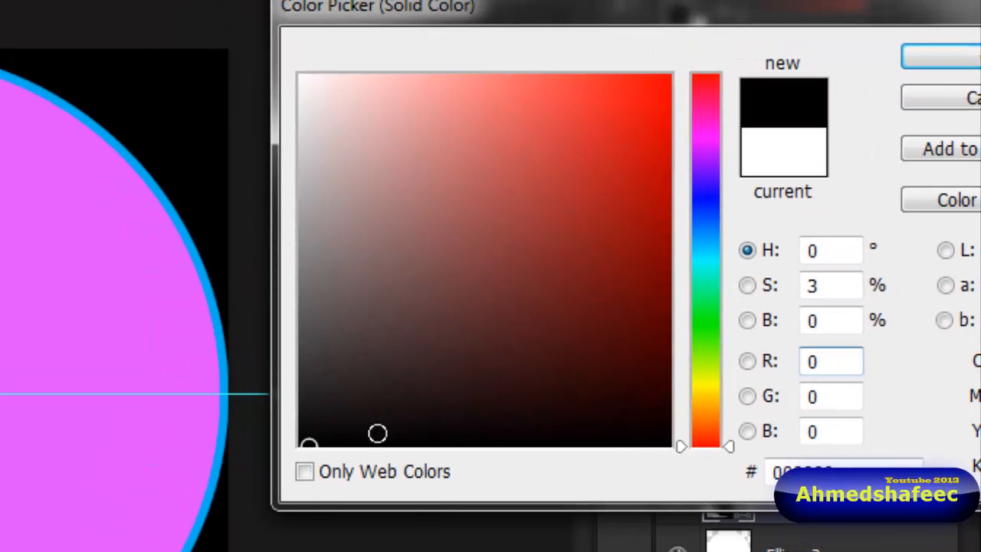
click(917, 53)
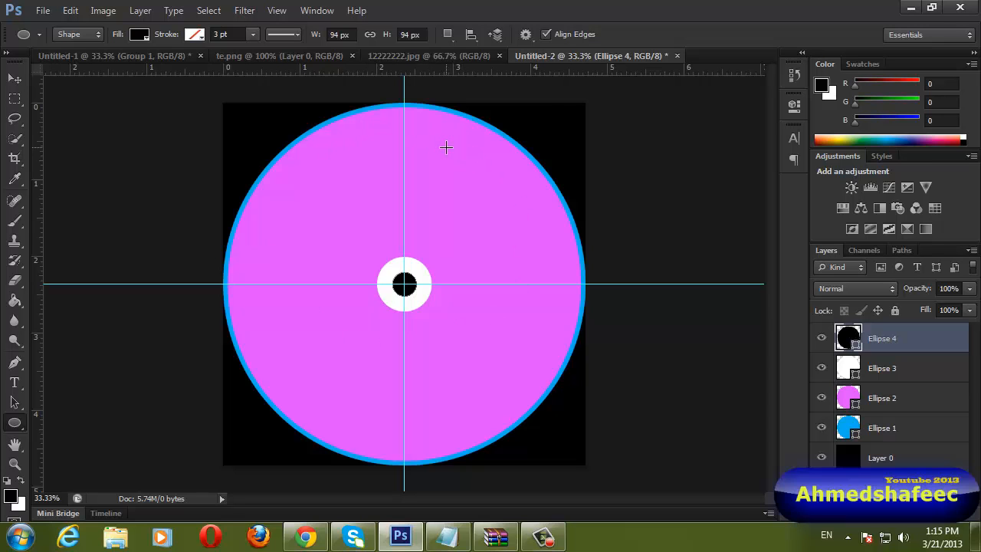
Place the image 12222222 directly above the pink circle's layer, Ellipse 2
click(872, 400)
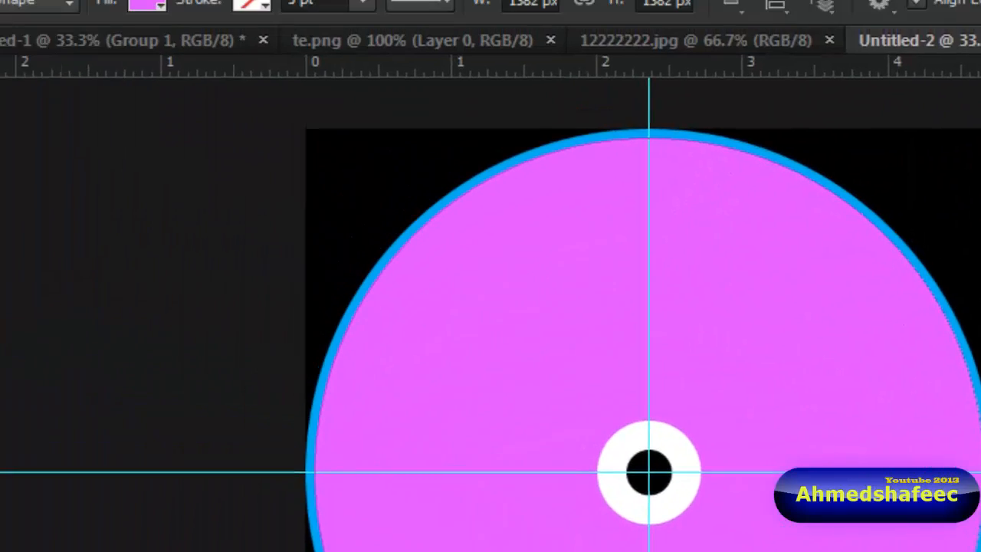
click(82, 21)
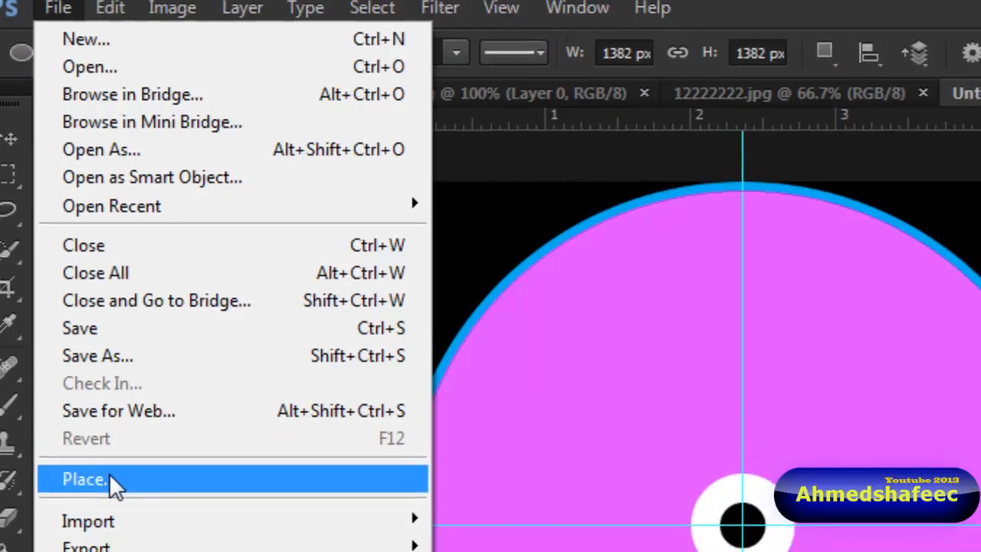
click(114, 493)
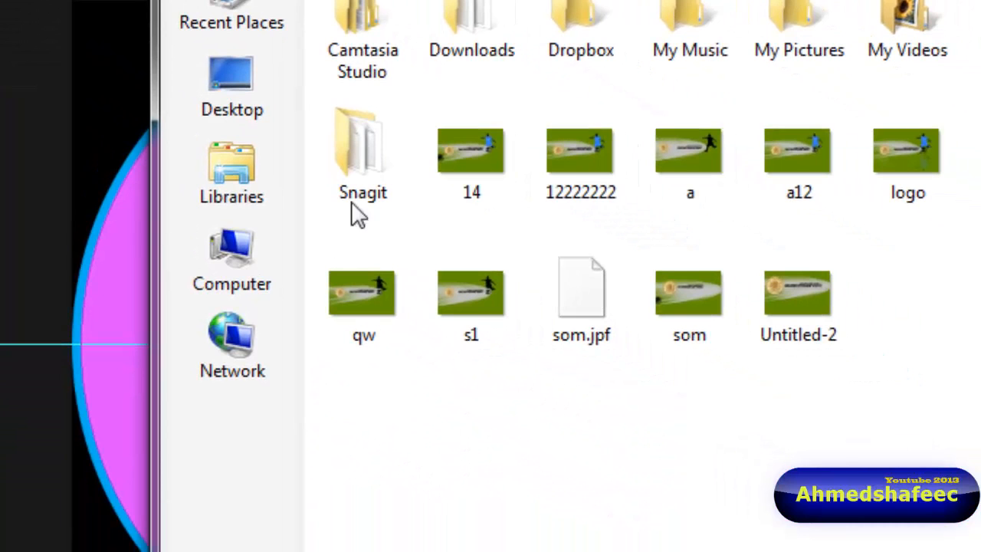
double_click(591, 157)
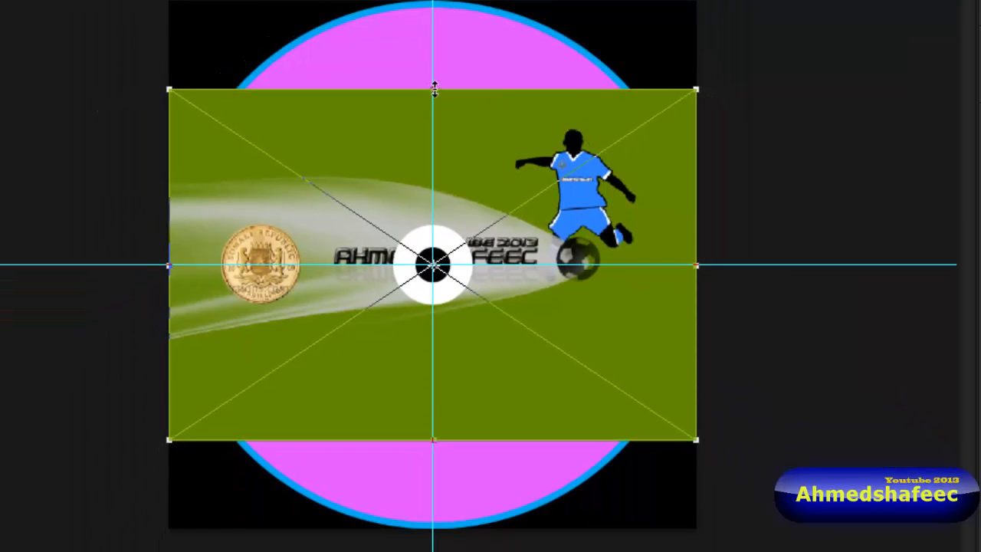
Stretch the placed image vertically toward the disc's upper and lower edges to cover the pink circle, and commit the transform
drag(434, 89, 434, 7)
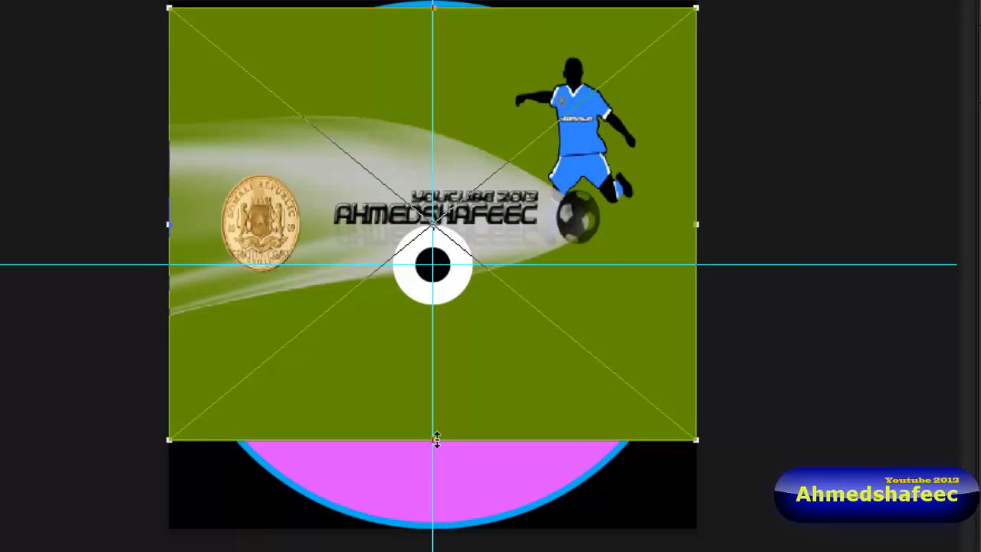
drag(436, 438, 431, 524)
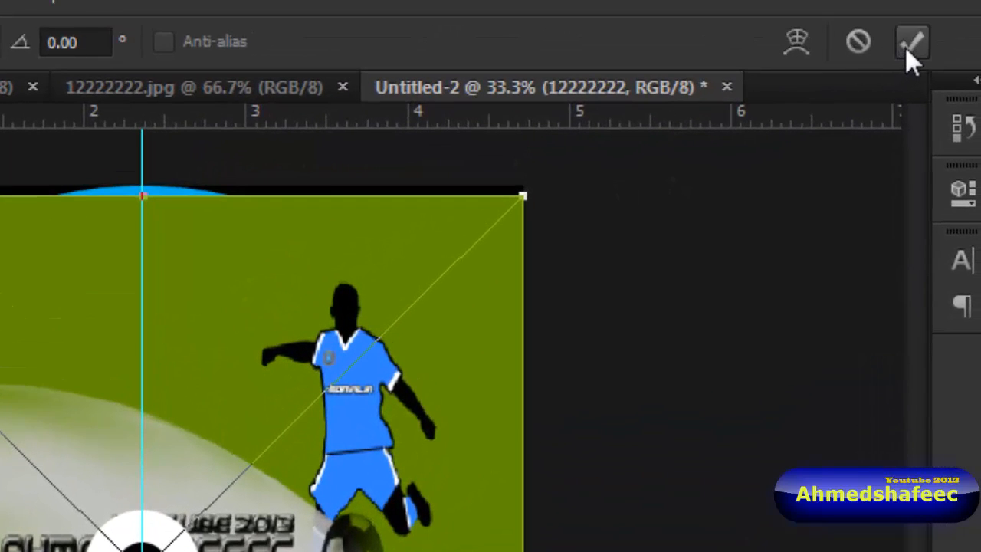
click(907, 46)
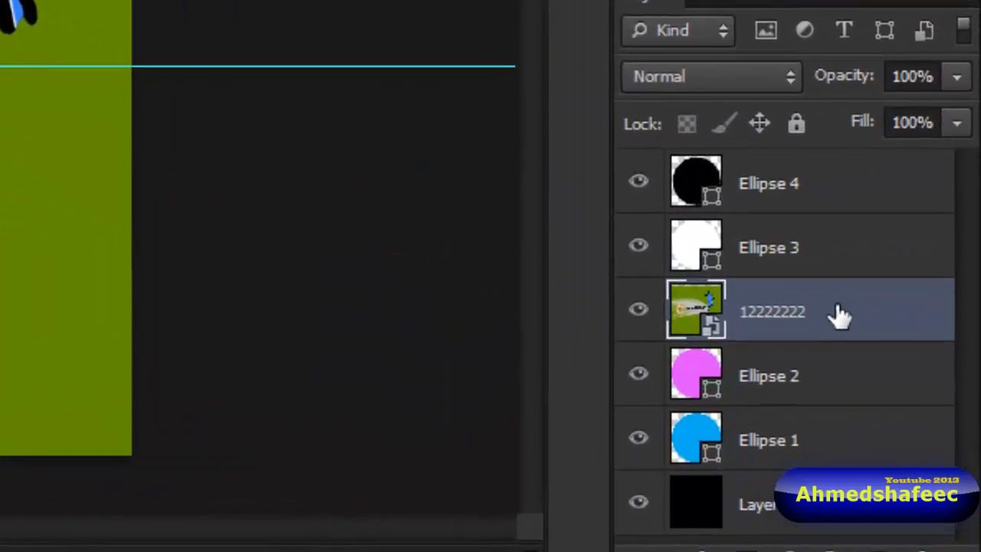
Clip the placed image 12222222 to the pink circle layer, Ellipse 2, with a clipping mask
right_click(881, 361)
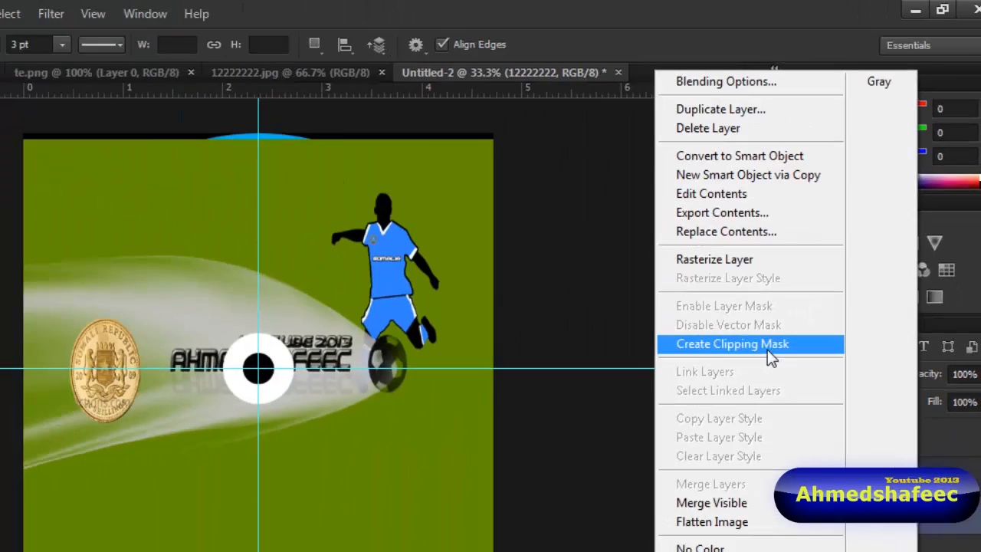
click(581, 294)
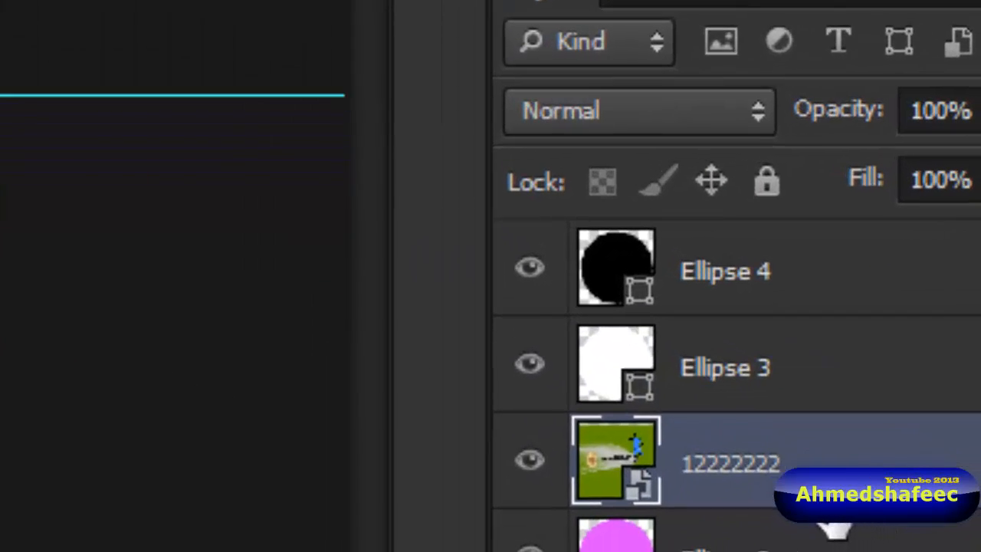
key(alt)
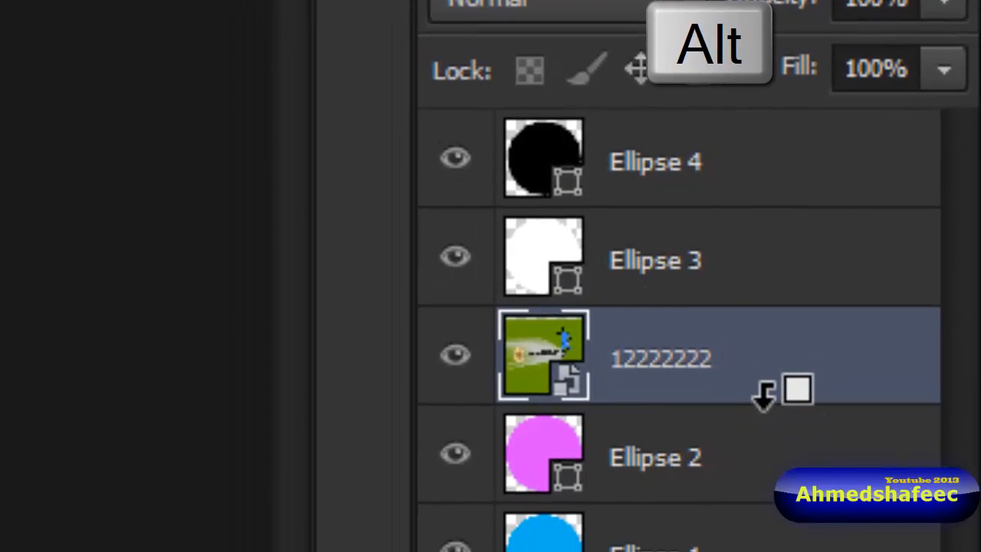
alt+click(765, 395)
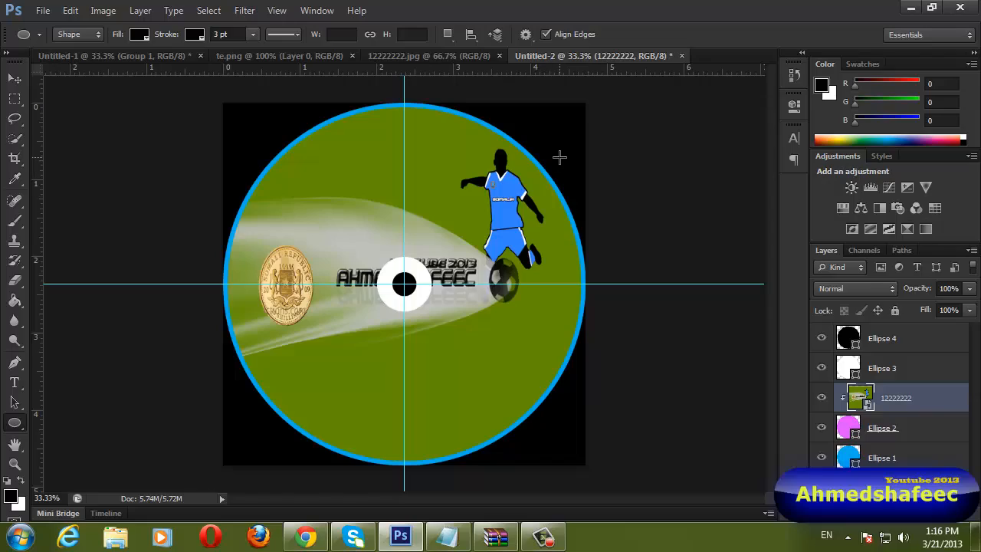
Change the fill color of the outermost circle, Ellipse 1, to light blue #41d0f4
double_click(854, 458)
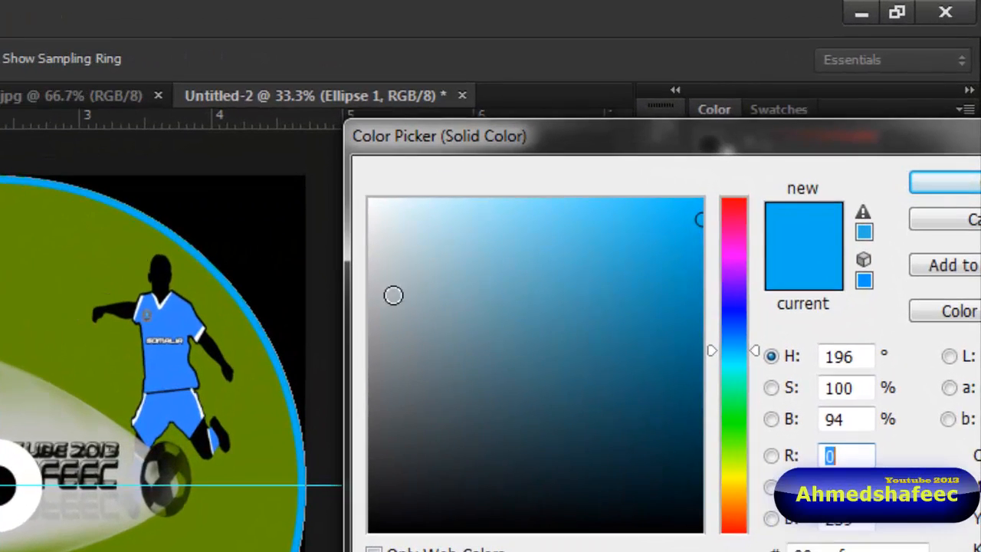
click(369, 219)
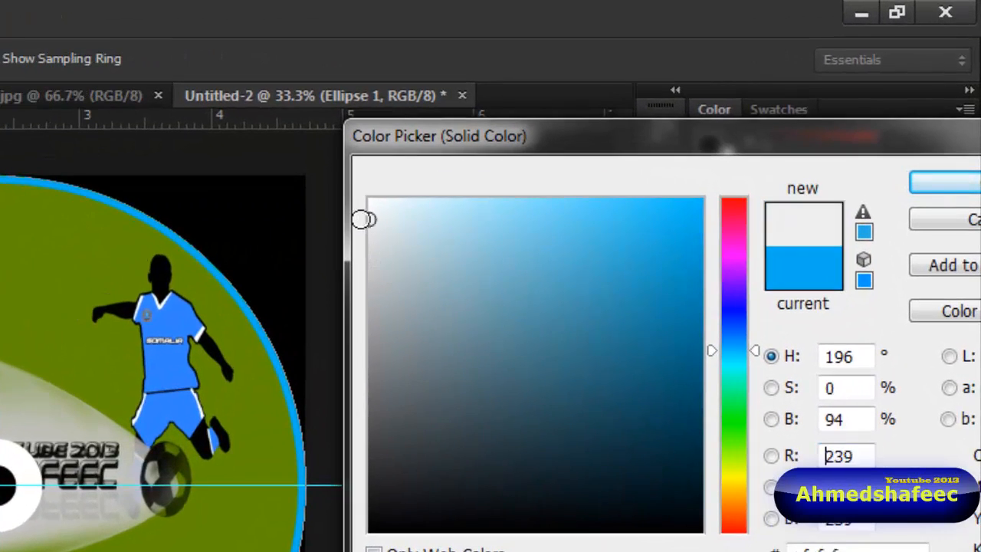
mouse_move(429, 510)
mouse_down()
mouse_move(413, 508)
mouse_move(380, 443)
mouse_move(364, 332)
mouse_up()
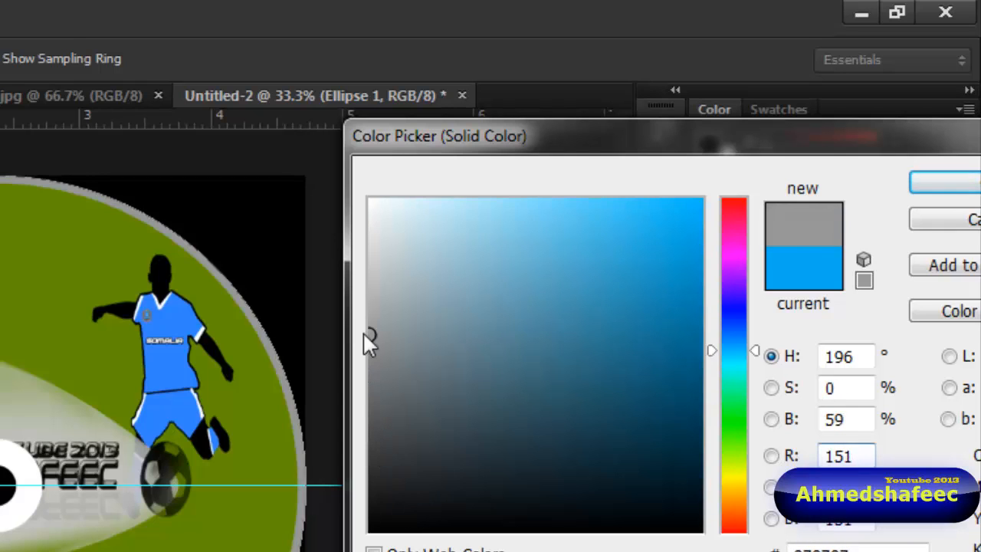
click(732, 254)
mouse_move(620, 210)
mouse_down()
mouse_move(506, 202)
mouse_move(471, 210)
mouse_move(614, 212)
mouse_up()
click(734, 355)
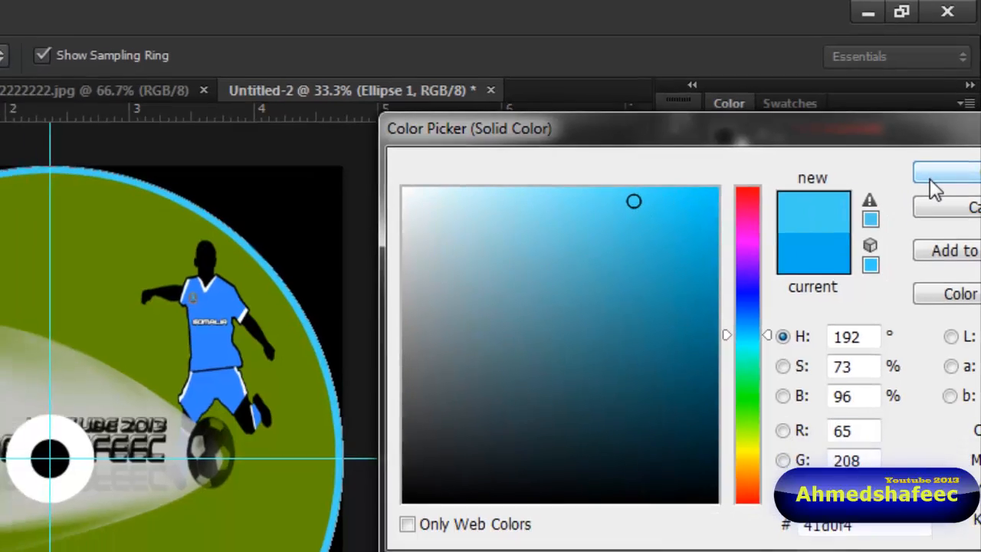
click(932, 183)
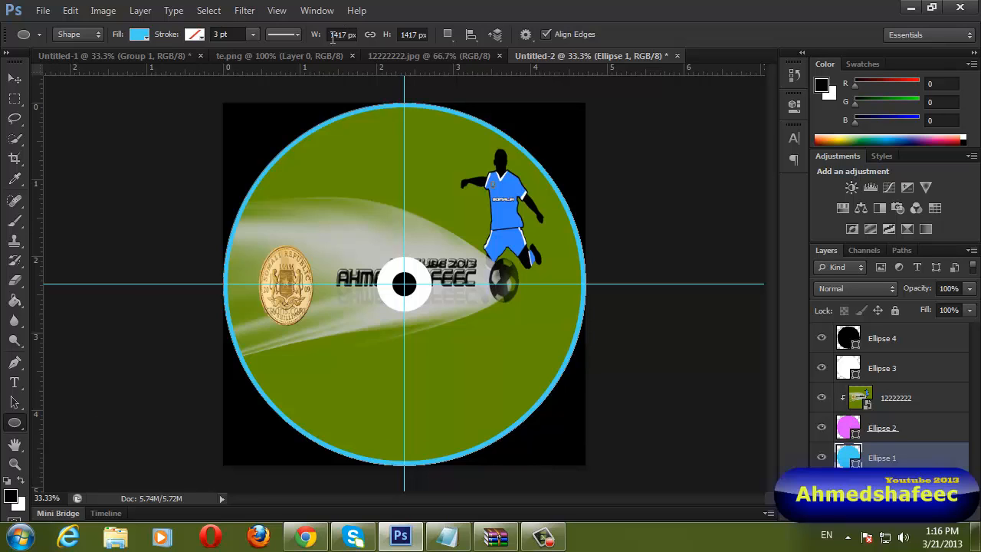
Copy the barcode from te.png into the Untitled-2 label document with the Move tool
click(297, 56)
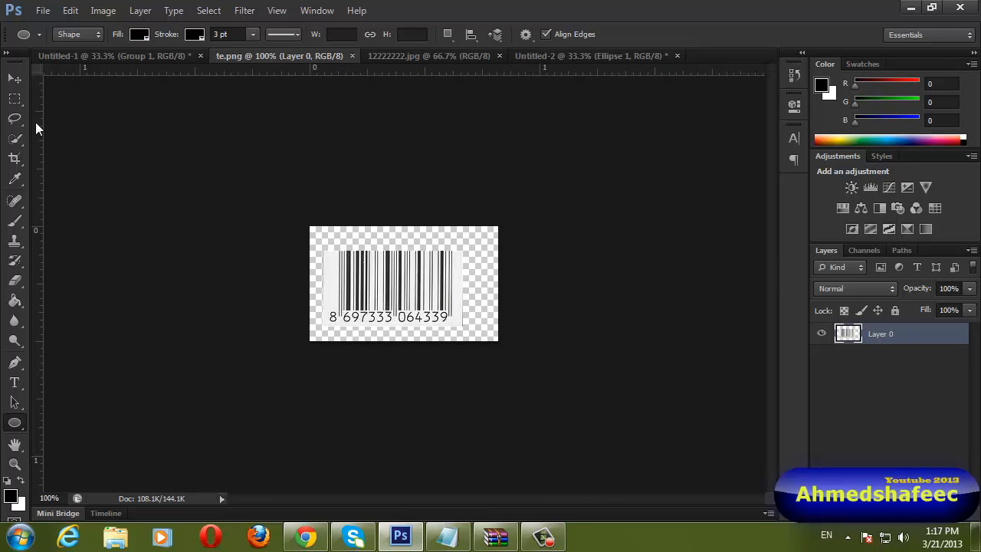
click(14, 79)
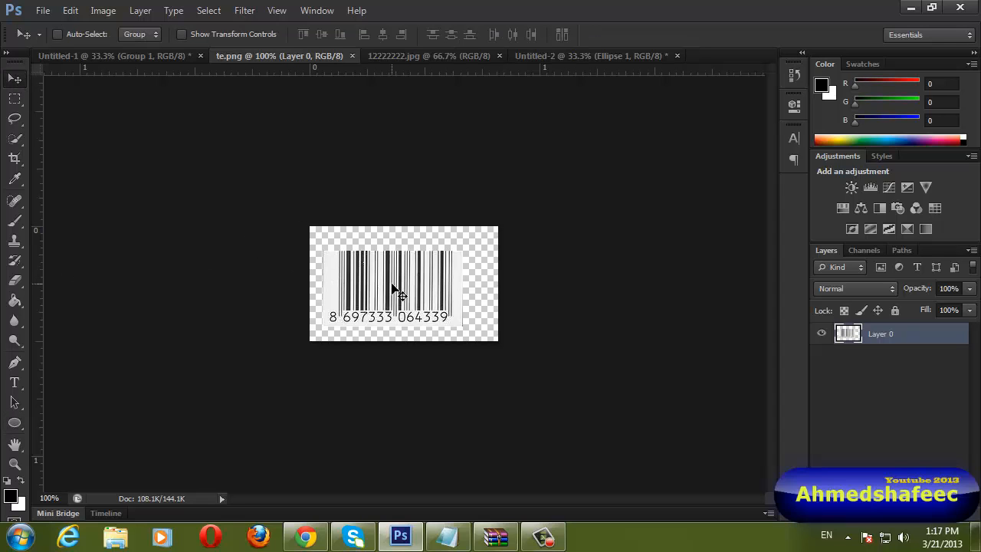
drag(393, 289, 262, 207)
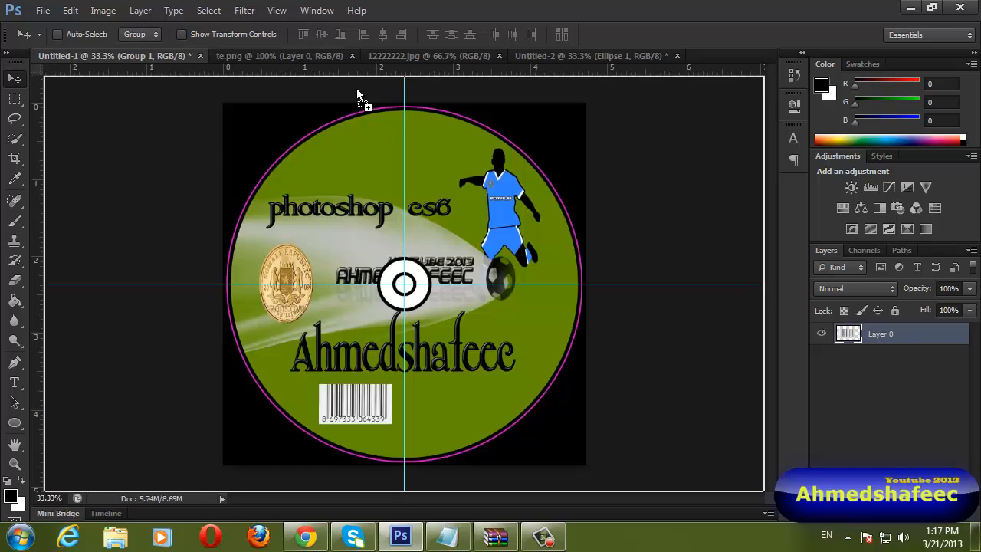
drag(357, 90, 305, 53)
drag(584, 53, 400, 174)
drag(381, 410, 380, 411)
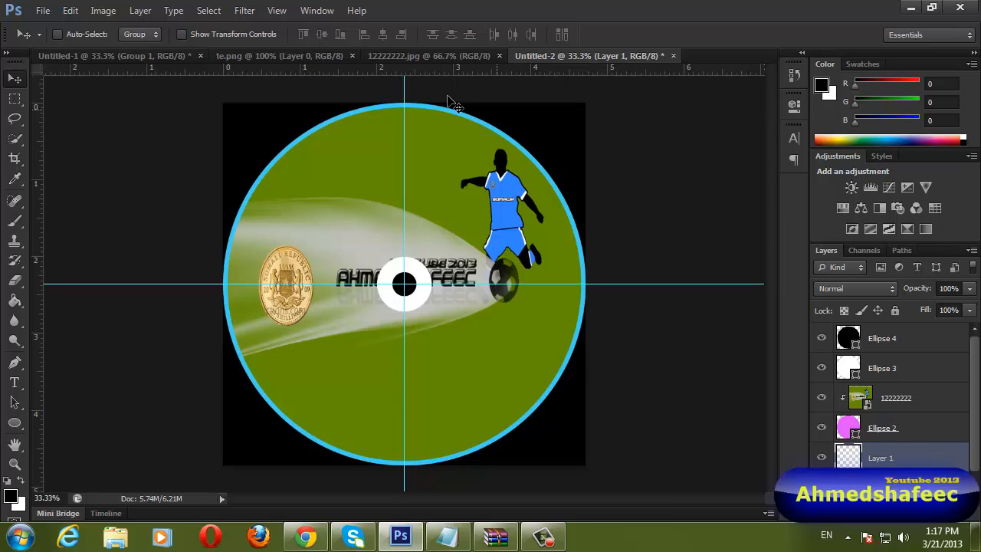
click(274, 56)
drag(356, 285, 385, 321)
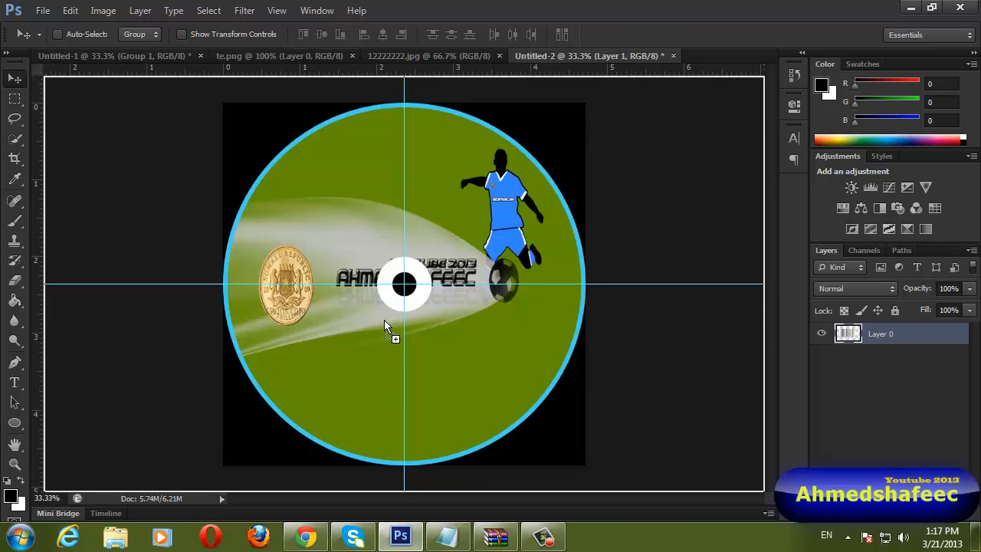
drag(349, 394, 350, 397)
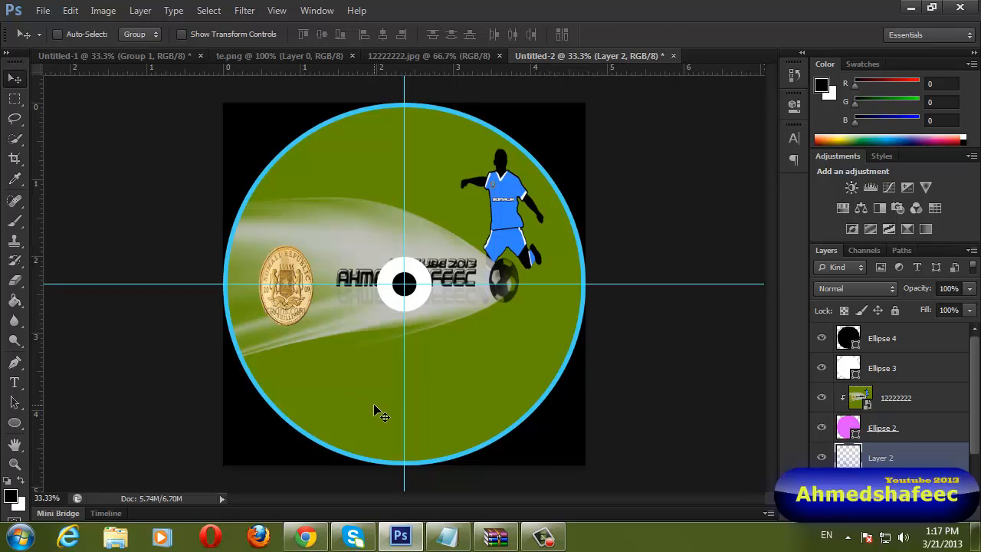
key(ctrl+z)
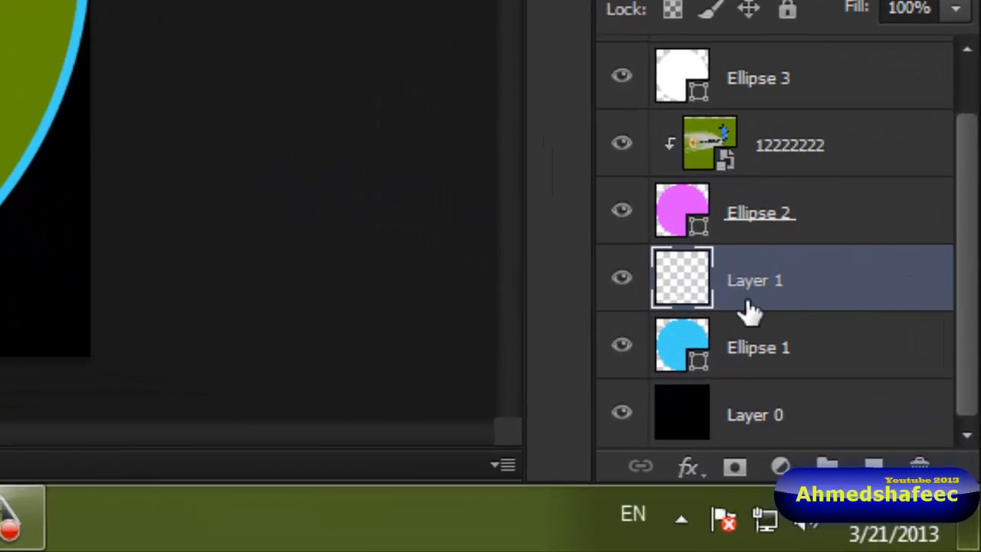
Raise the barcode's Layer 1 above Ellipse 3 and enlarge the barcode, centered on the vertical guide near the disc's lower edge
drag(749, 311, 789, 61)
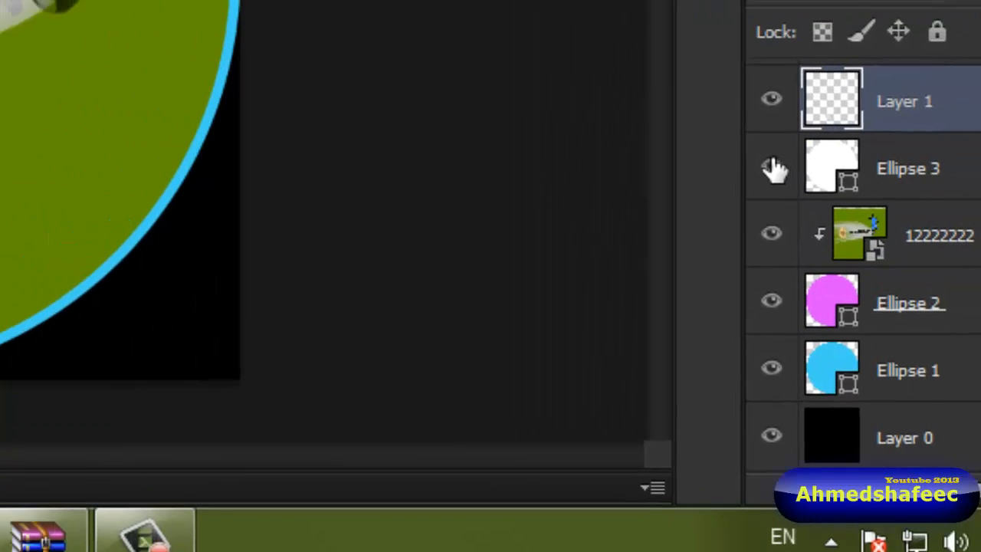
key(ctrl+t)
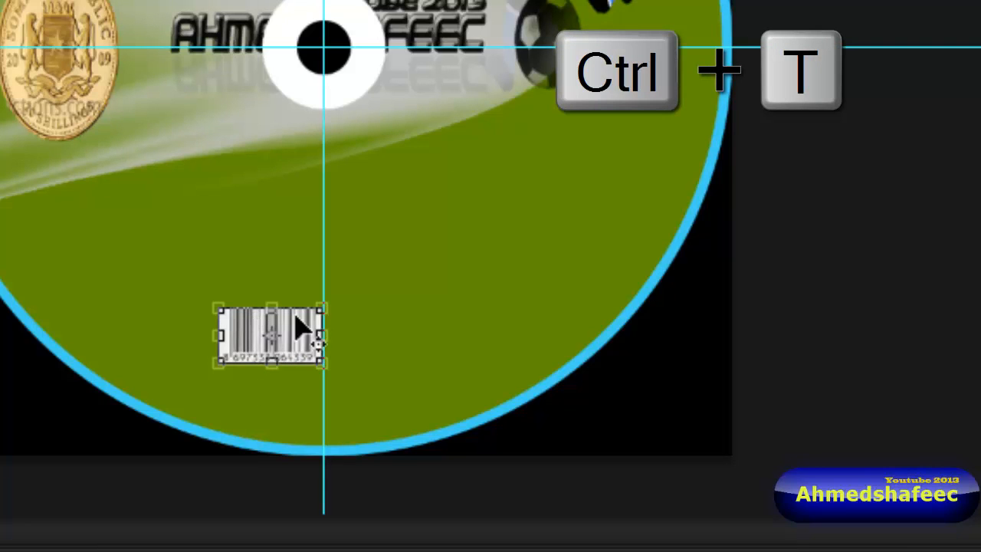
drag(322, 310, 383, 266)
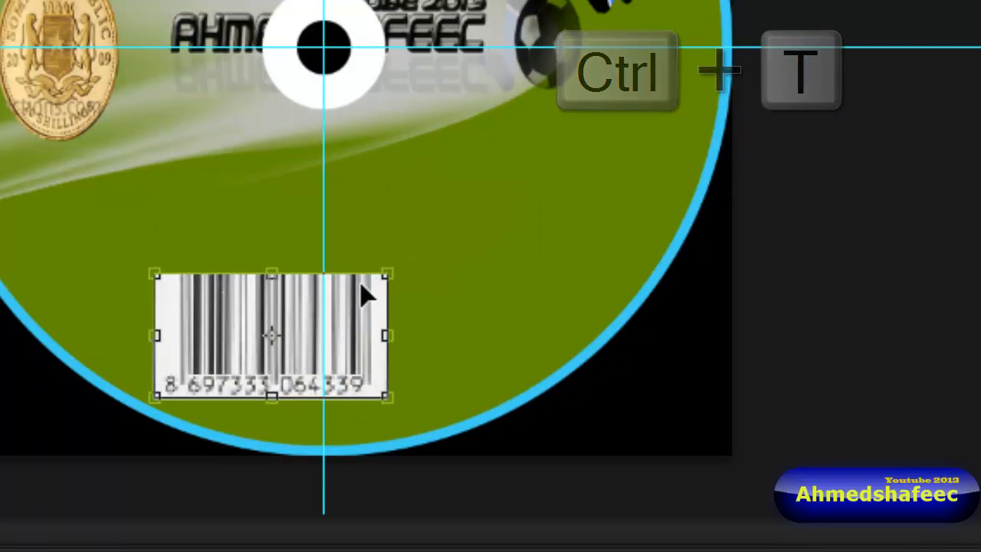
key(Return)
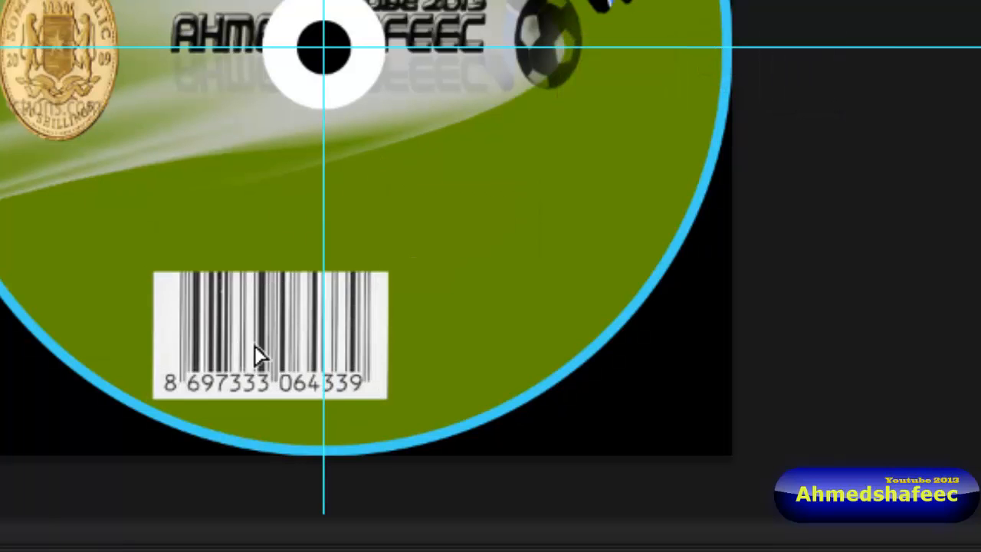
drag(256, 355, 305, 352)
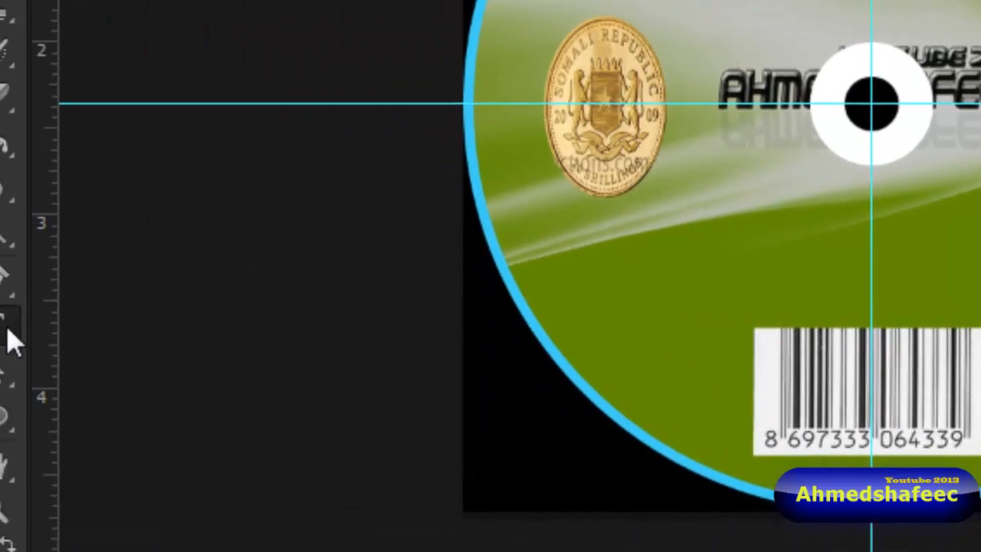
Add the text "photohop cs6" in black on the disc's upper half, above the gold coin
click(8, 330)
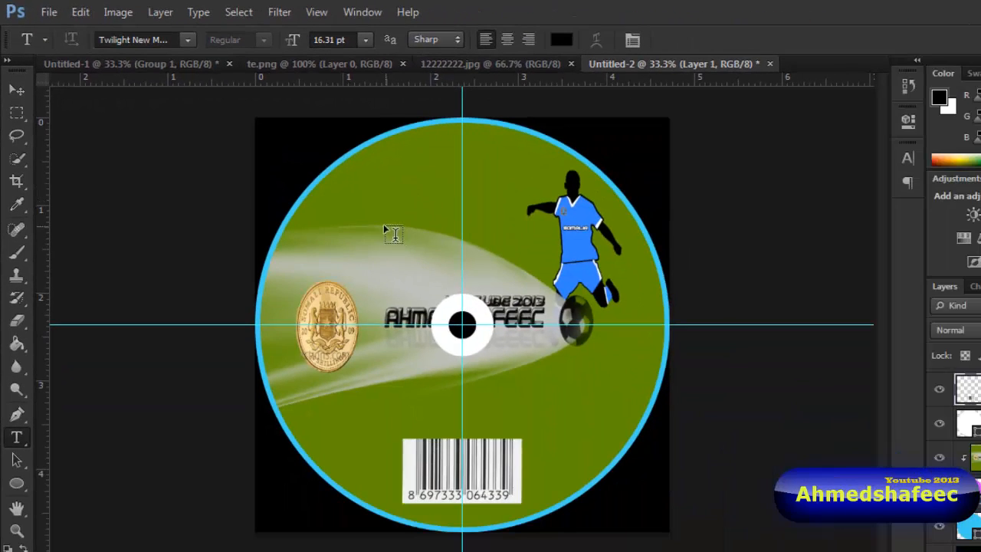
click(381, 240)
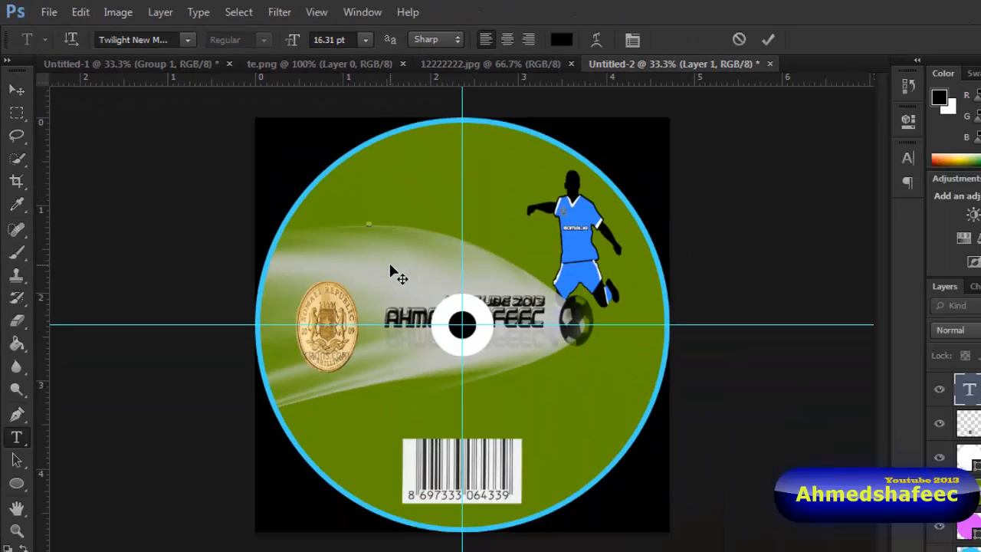
text(ph)
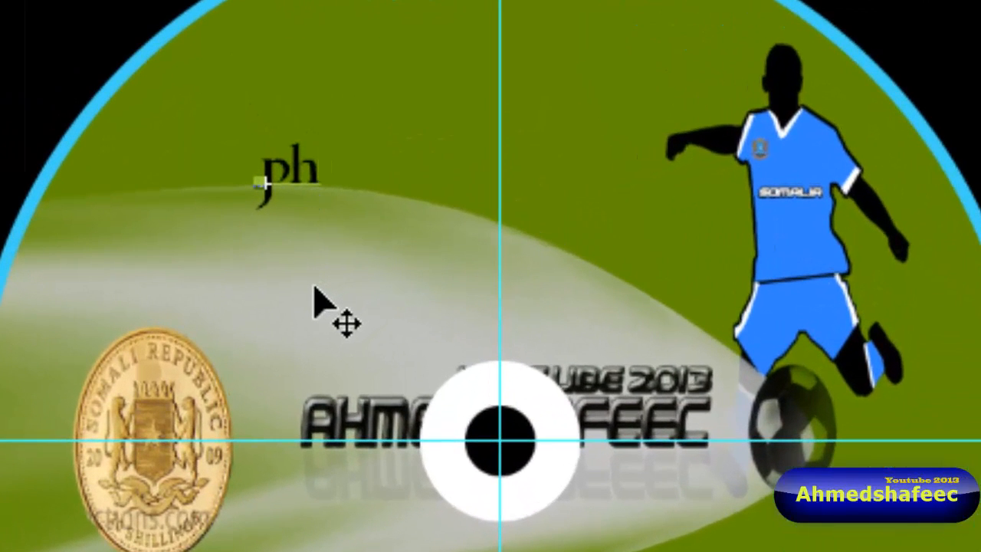
text(to)
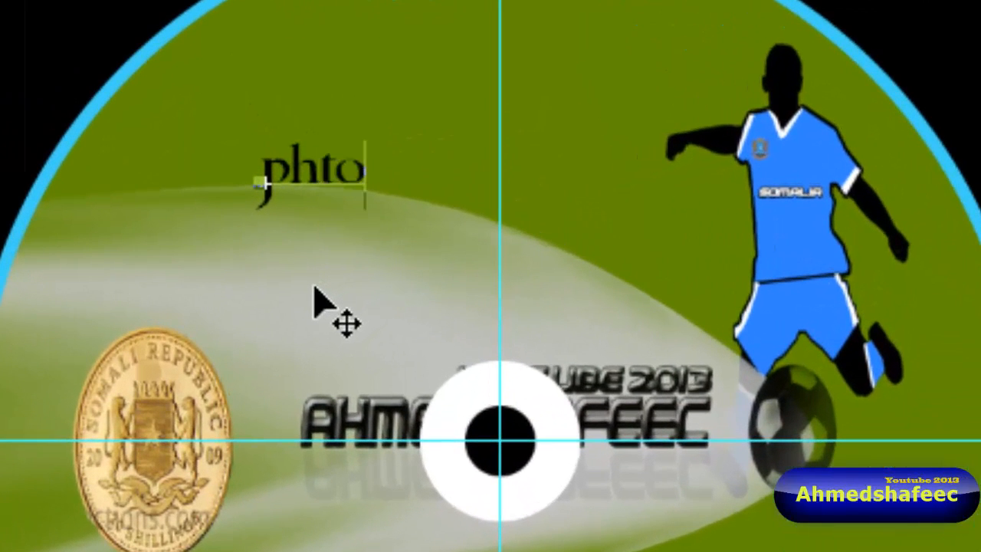
key(BackSpace)
key(BackSpace)
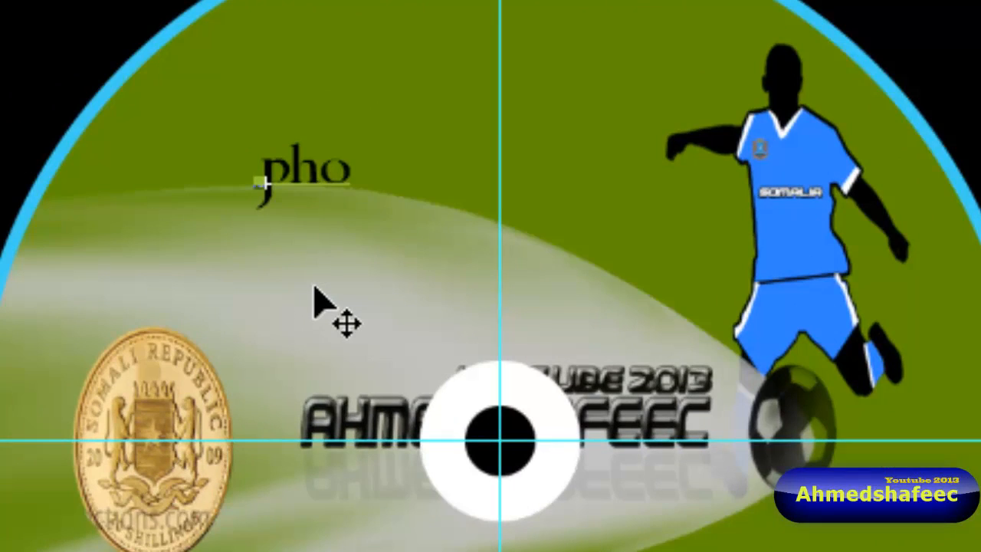
text(otohop)
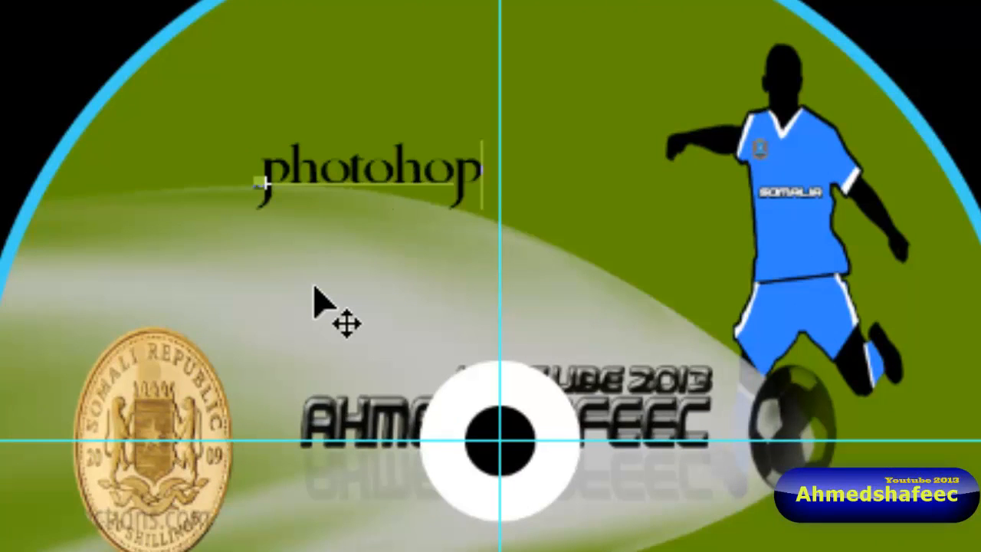
text(  es6)
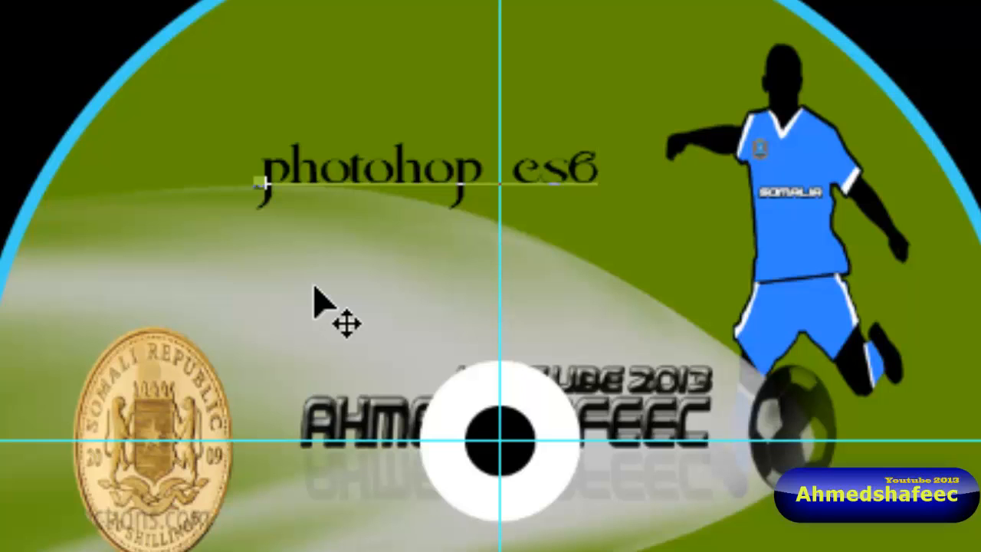
Enlarge the "photohop cs6" text and shift it left, away from the football player
key(ctrl)
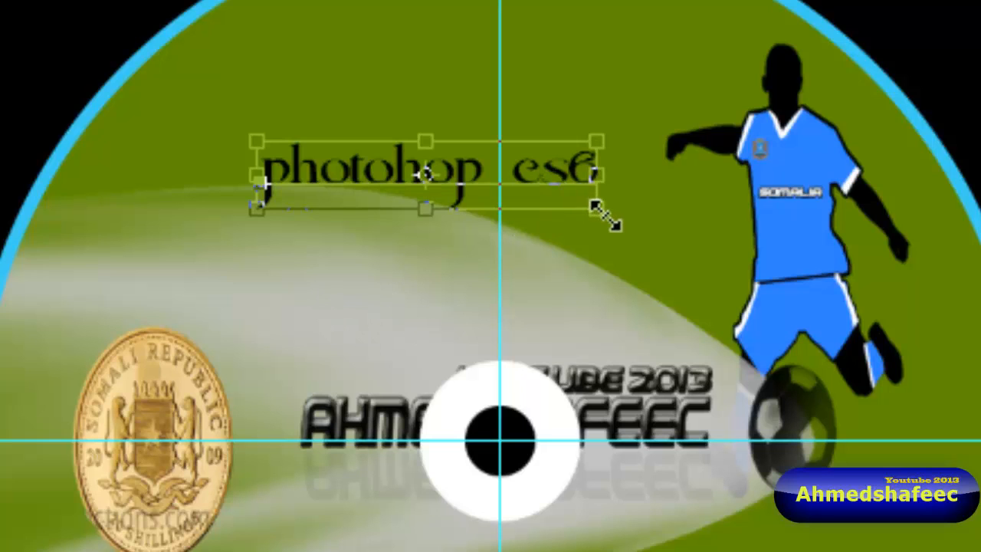
drag(602, 213, 721, 264)
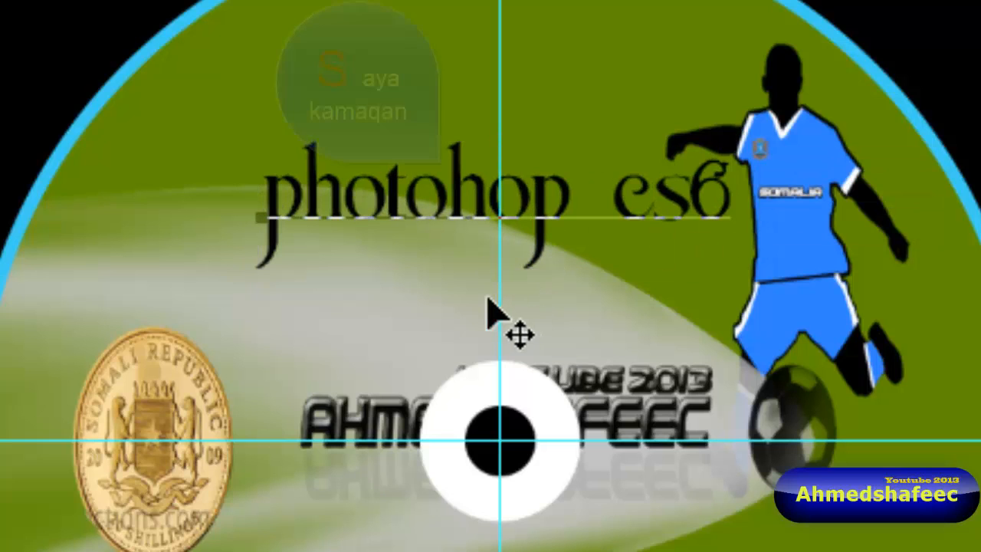
drag(371, 301, 268, 302)
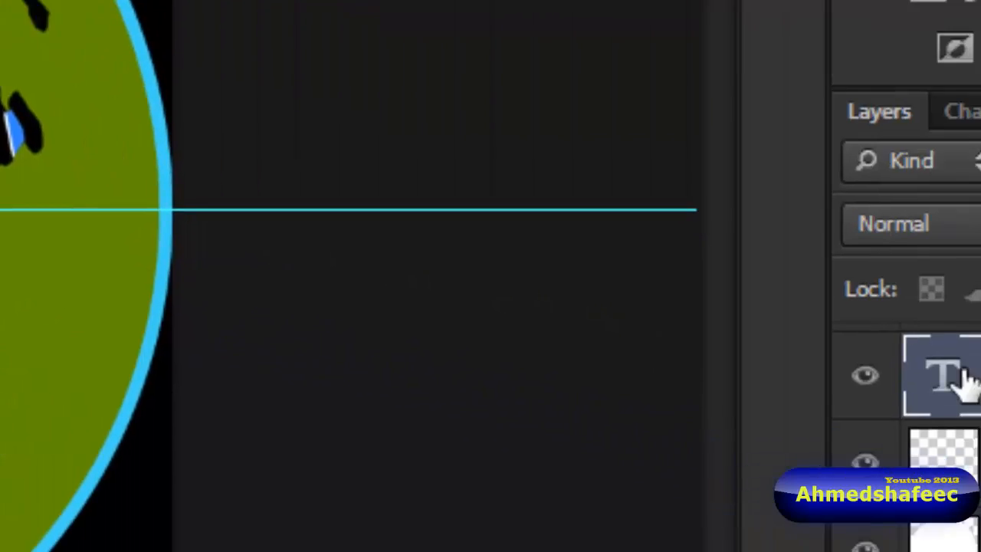
Apply Bevel & Emboss and a 3 px outside stroke at 100% opacity to the "photohop cs6" text layer
right_click(963, 377)
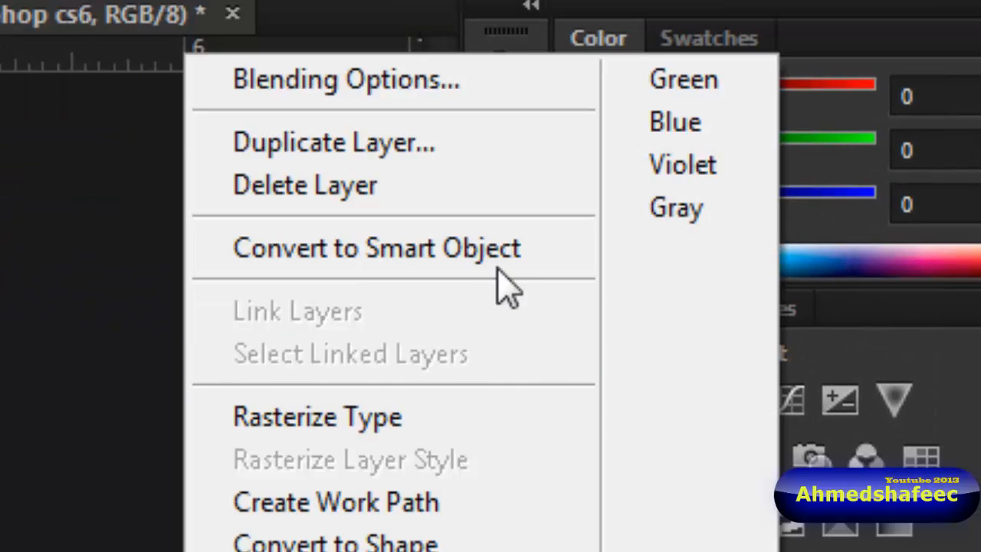
click(462, 90)
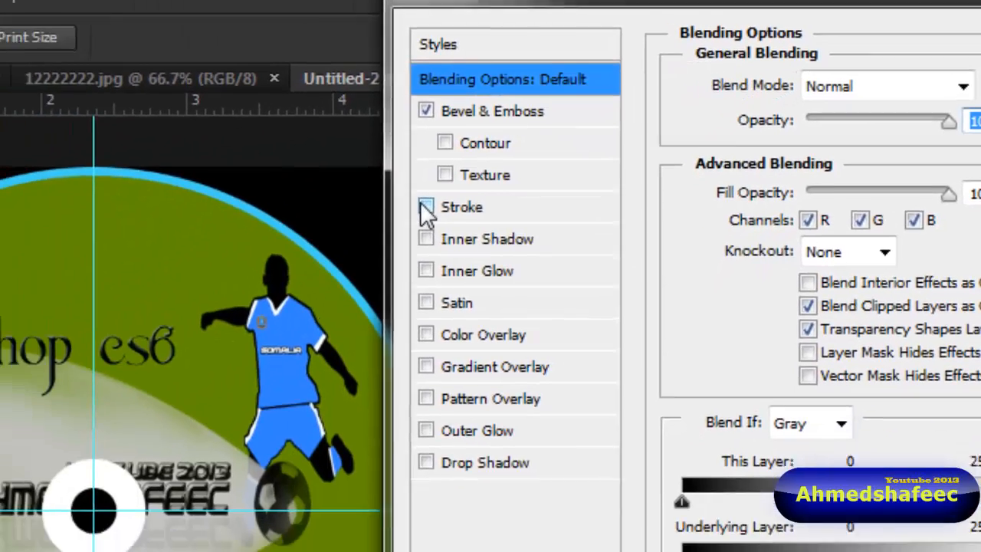
click(120, 320)
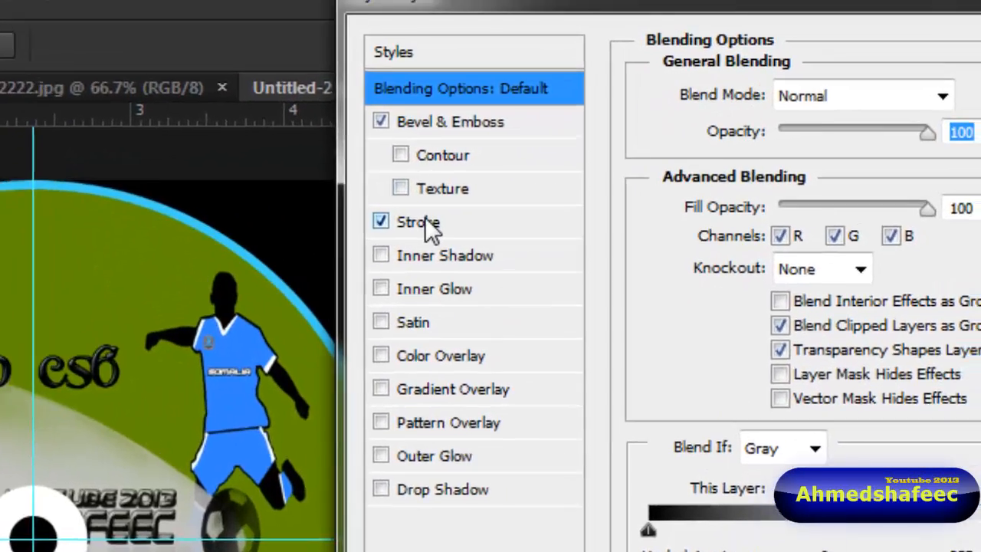
click(506, 189)
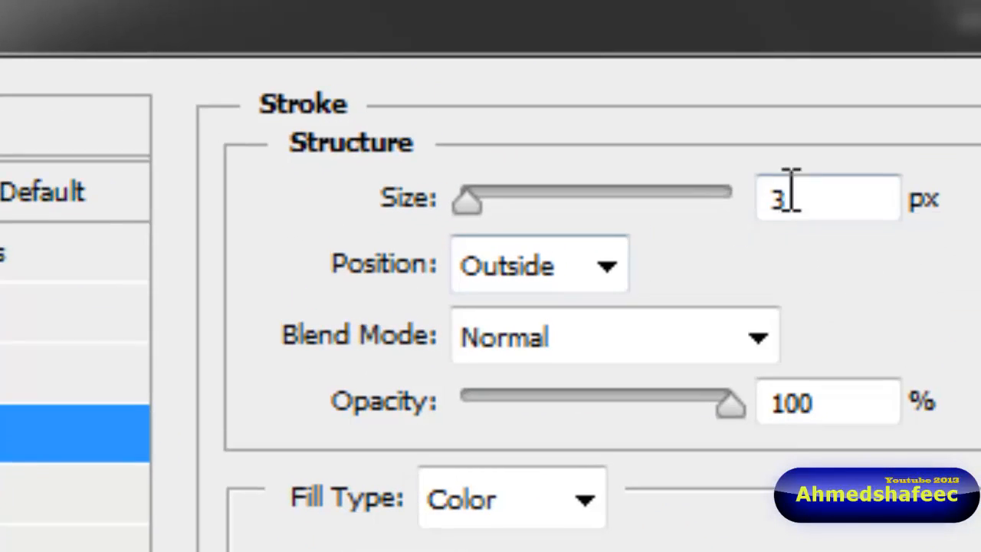
drag(857, 149, 840, 154)
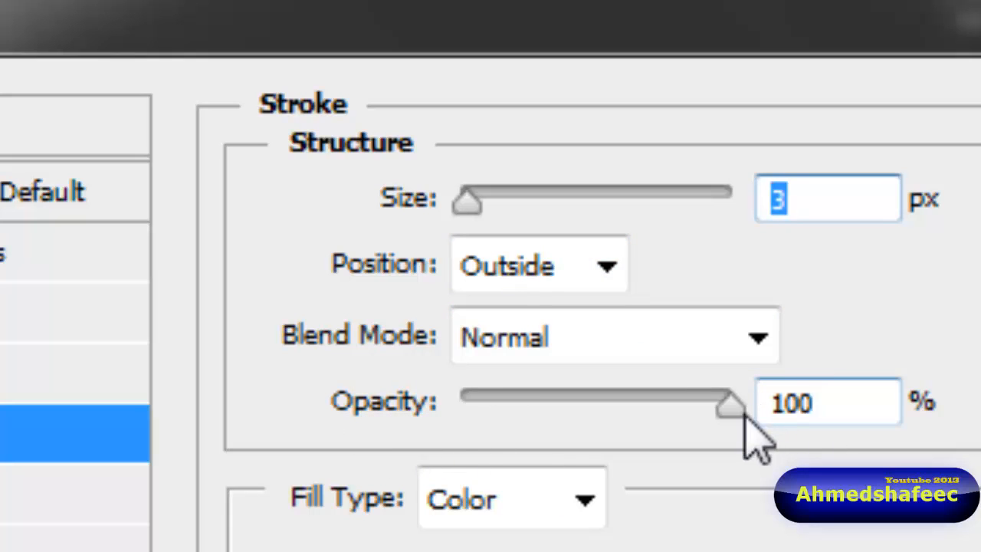
drag(725, 409, 739, 390)
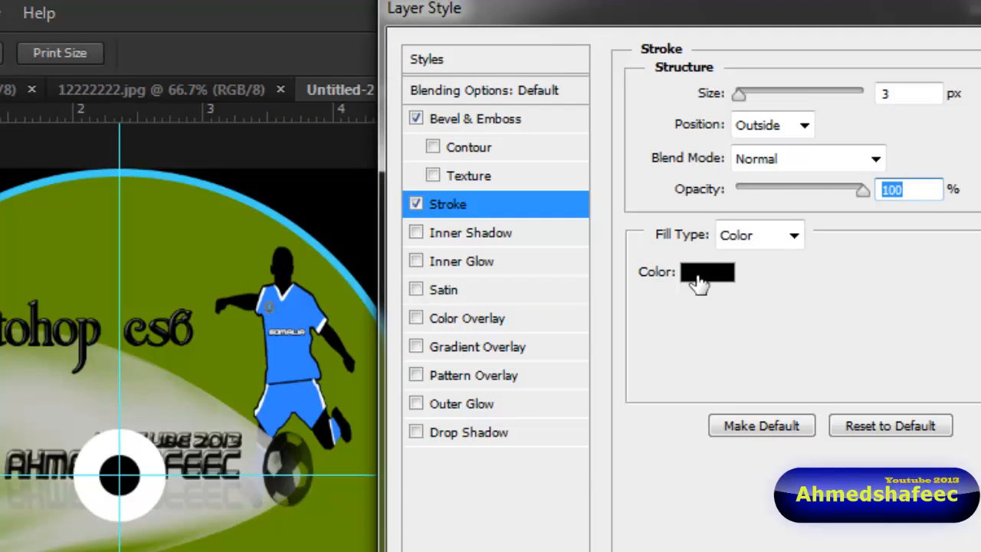
Try a medium blue color for the title text's stroke
click(699, 276)
click(853, 307)
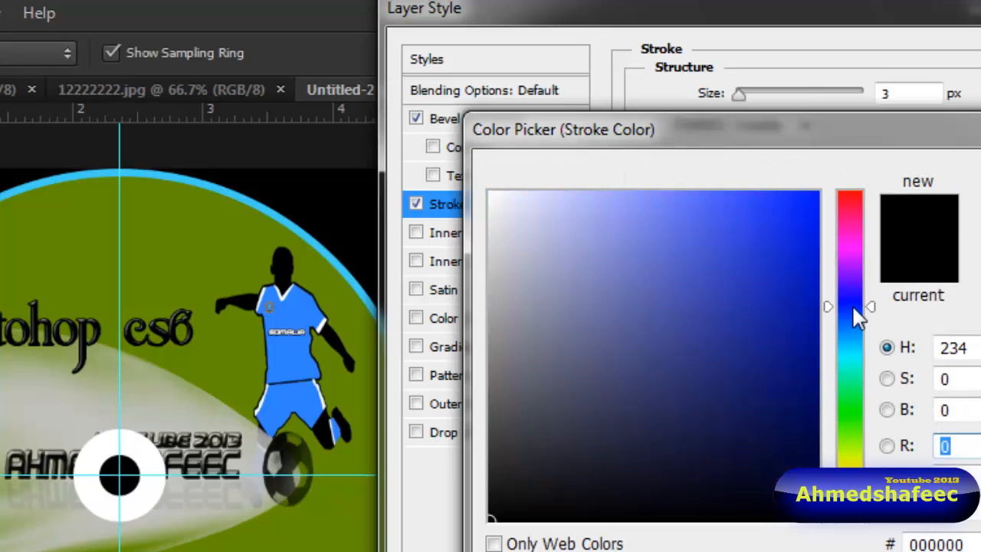
click(840, 335)
click(705, 243)
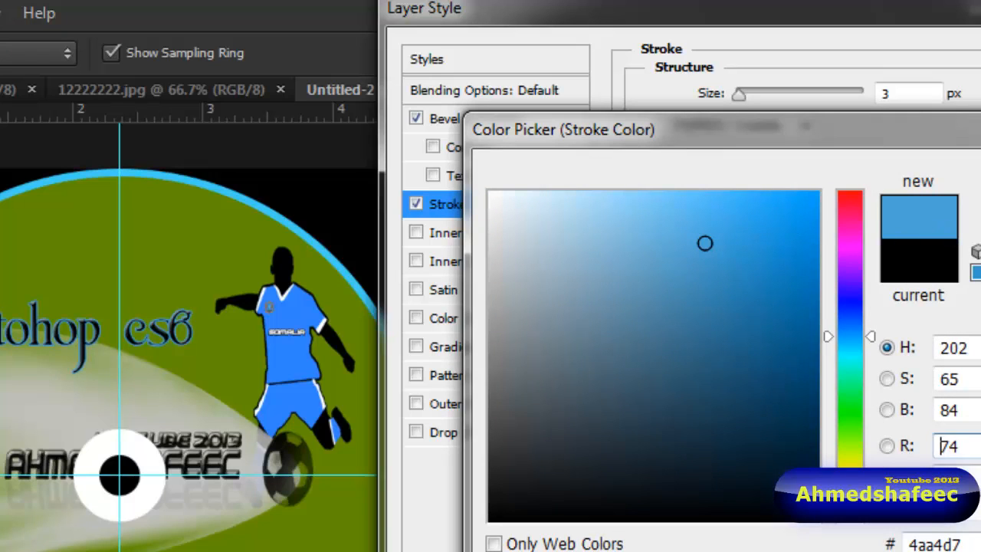
key(Return)
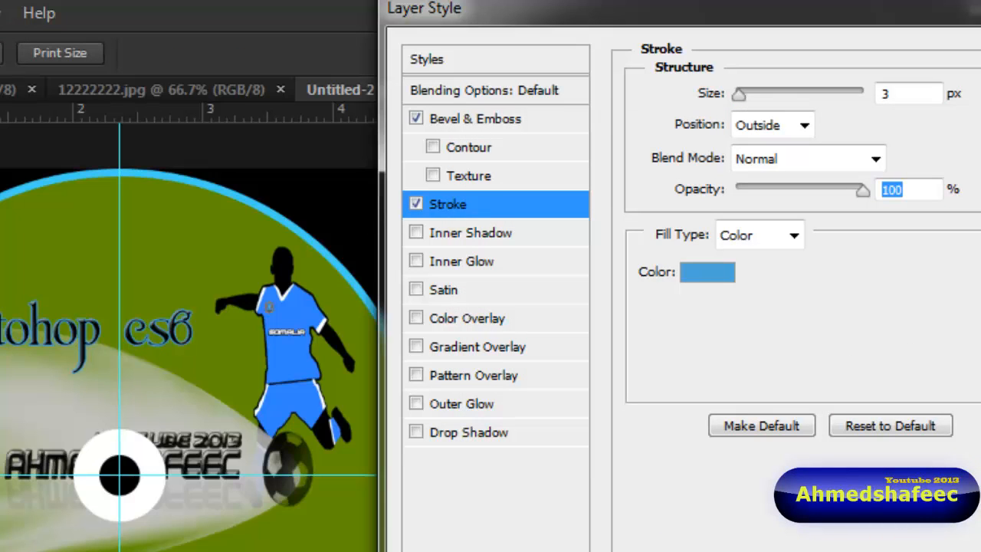
Set the title text's stroke color to near-black 101112 and apply the layer style
click(701, 276)
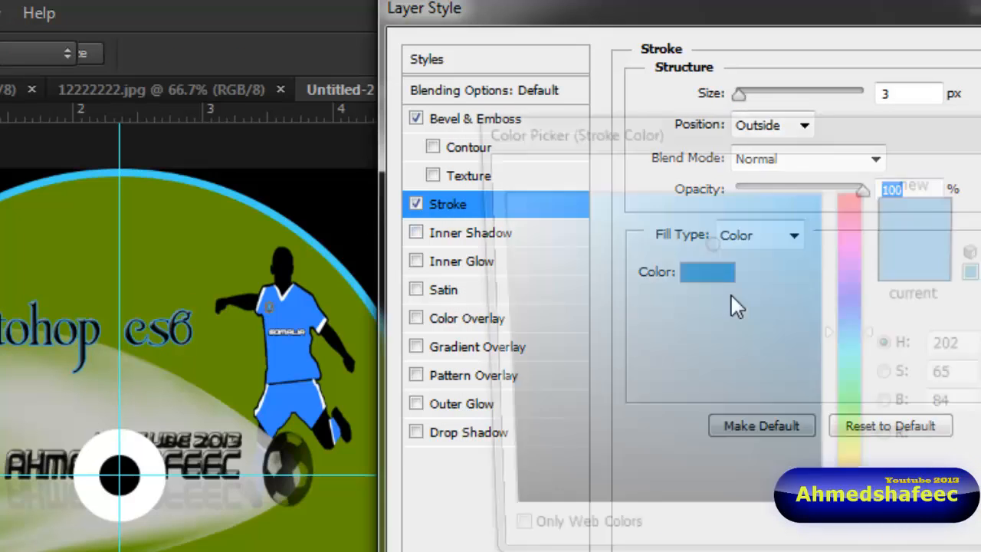
click(530, 498)
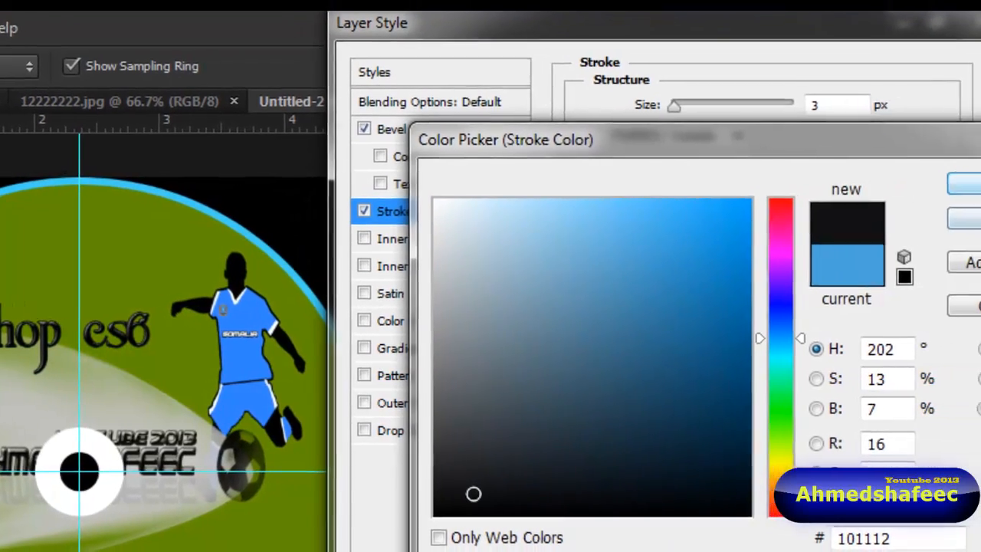
key(Return)
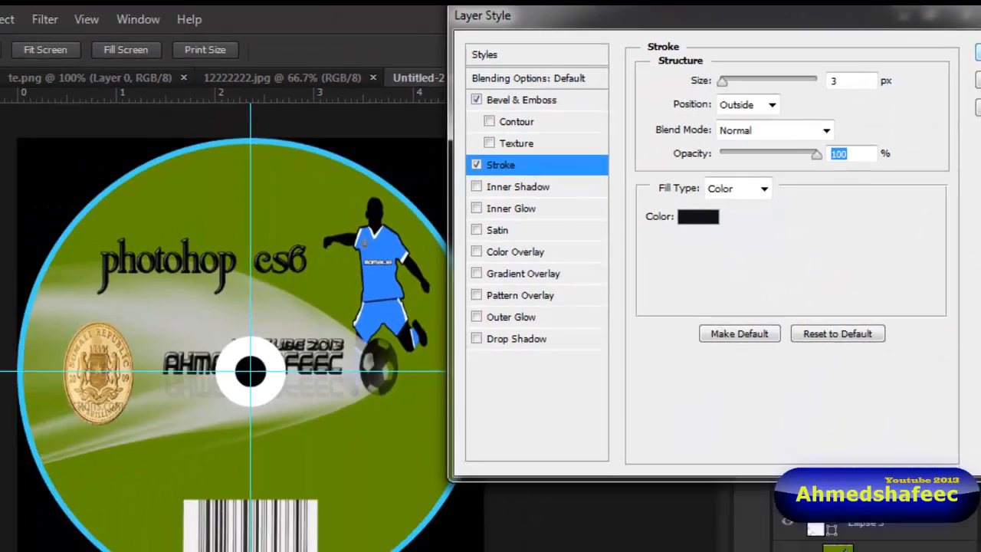
click(972, 37)
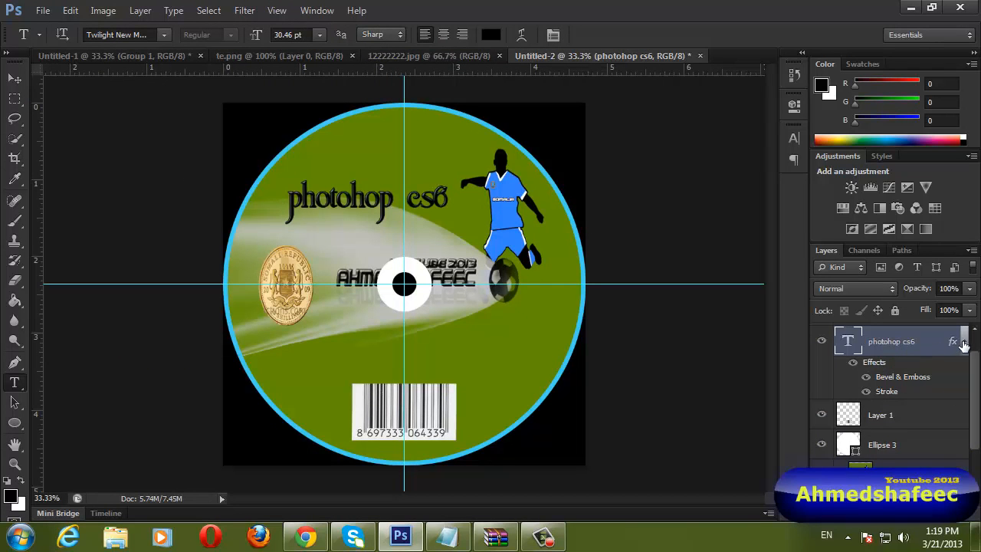
Duplicate the "photohop cs6" text layer and place the copy between the disc's center hole and the barcode
click(964, 343)
click(963, 343)
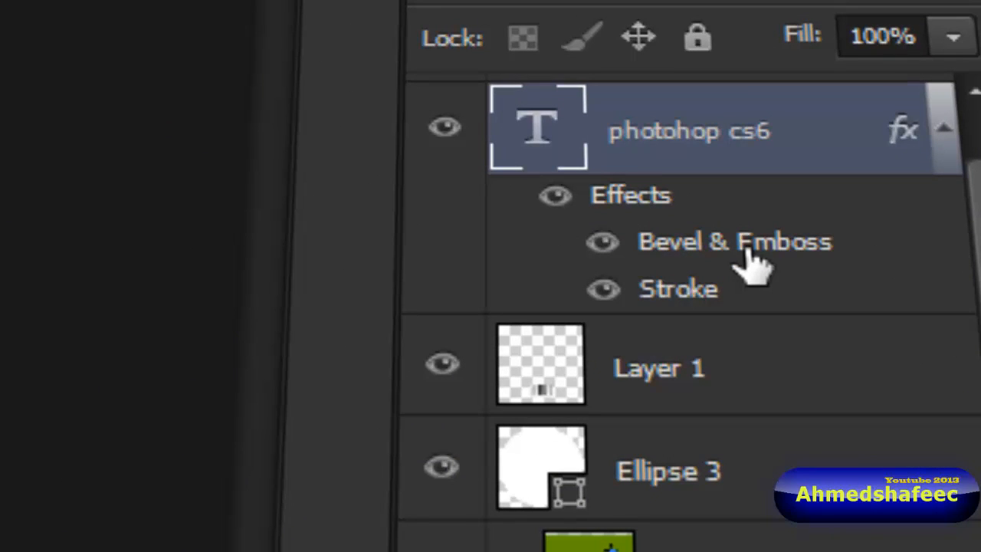
click(946, 127)
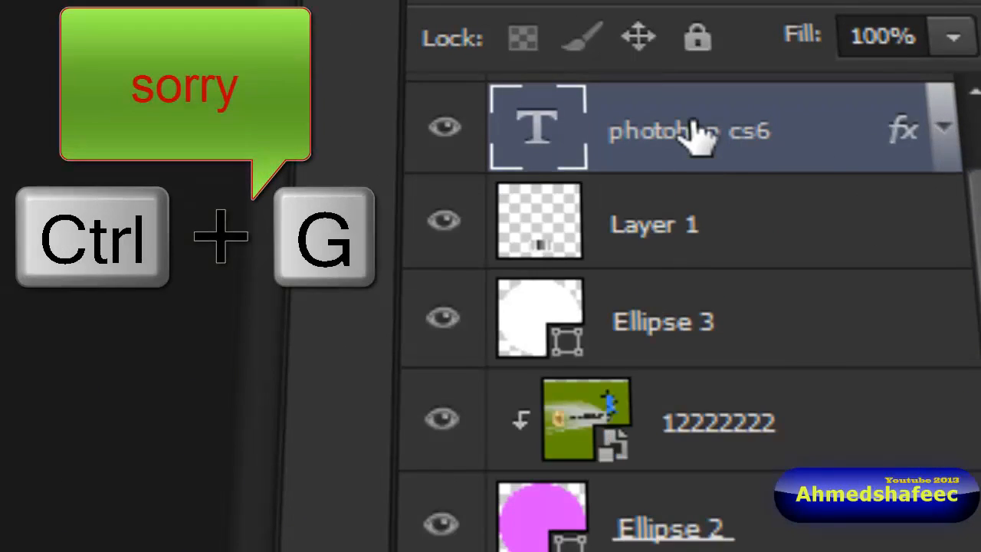
key(ctrl+j)
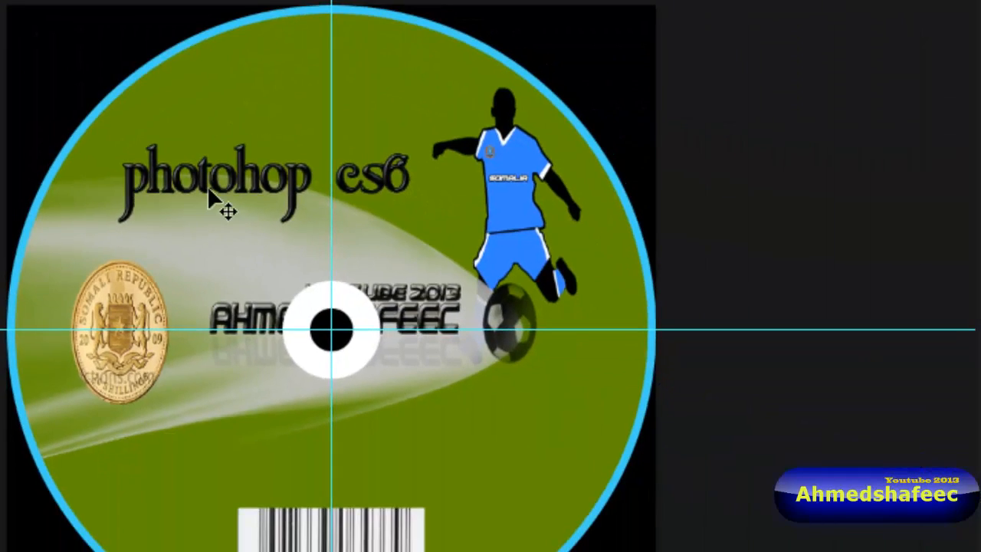
drag(210, 193, 319, 448)
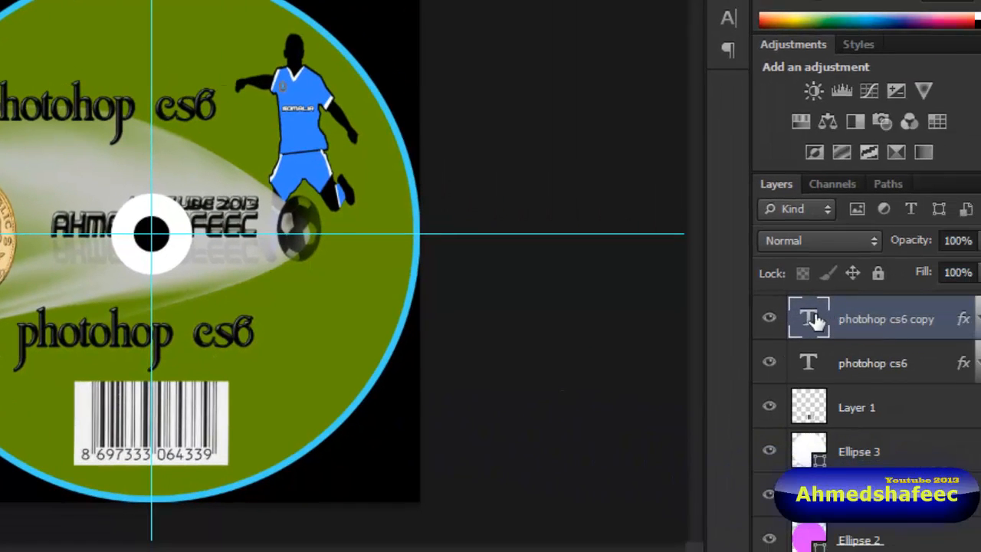
Replace the duplicated text with the channel name, capitalizing its first letter, and shift it slightly left above the barcode
double_click(809, 319)
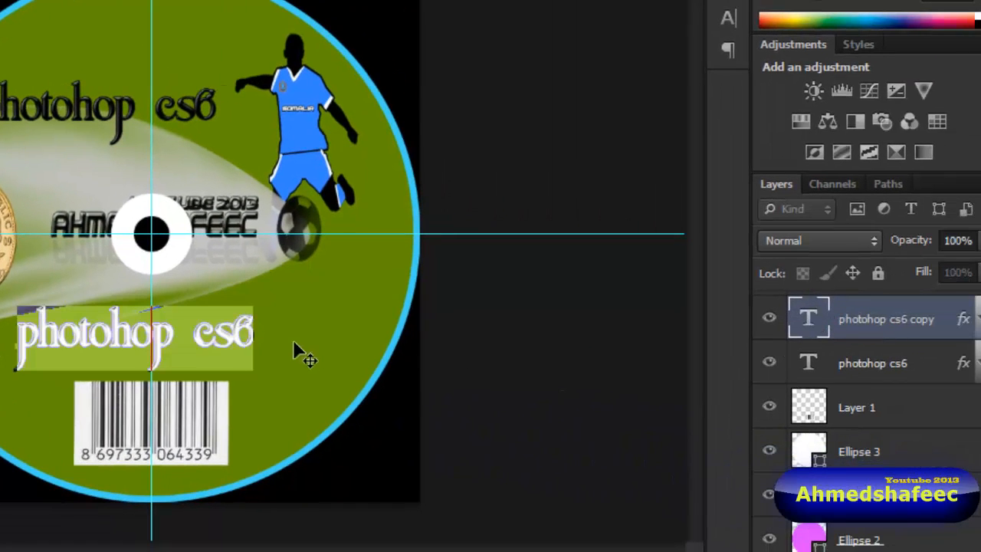
click(245, 331)
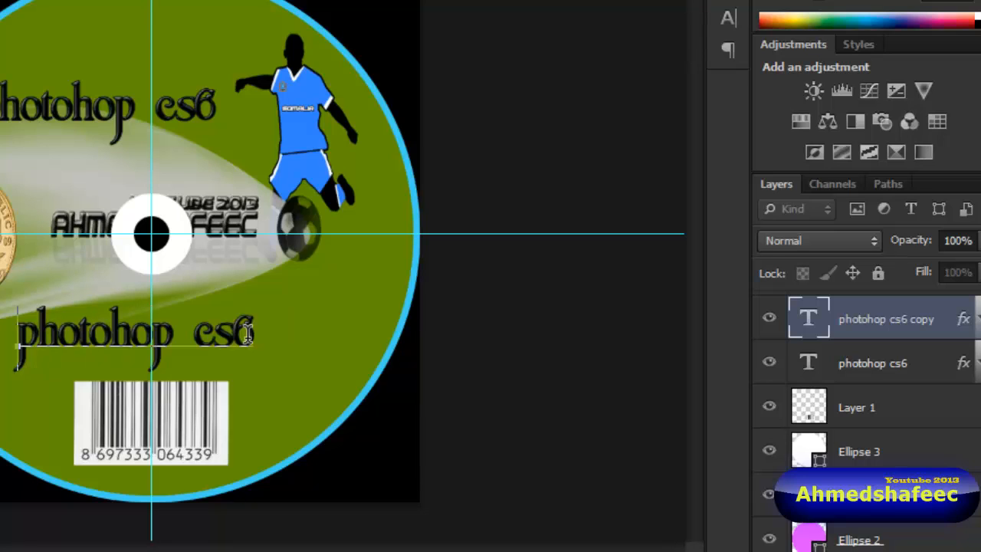
key(ctrl+a)
key(BackSpace)
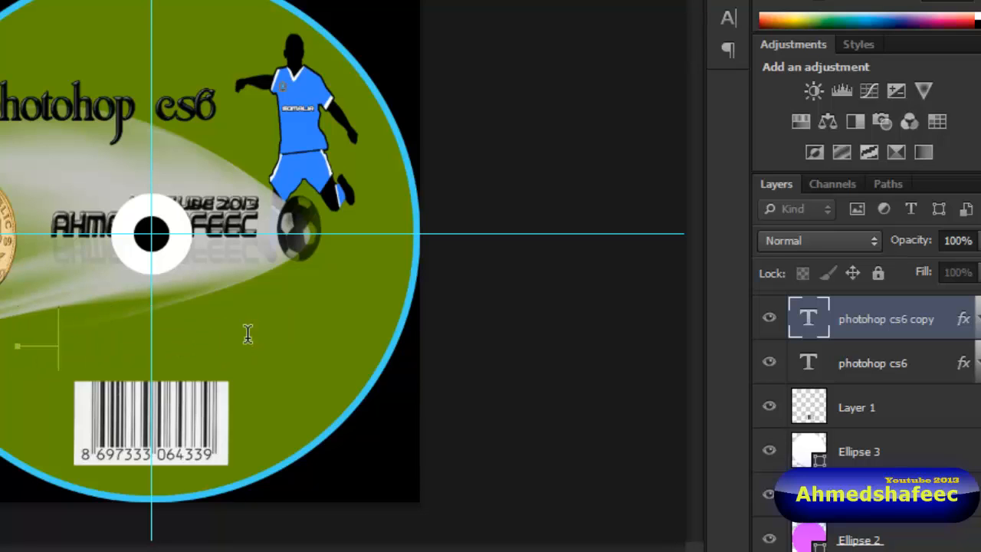
text(ahmedshafeec)
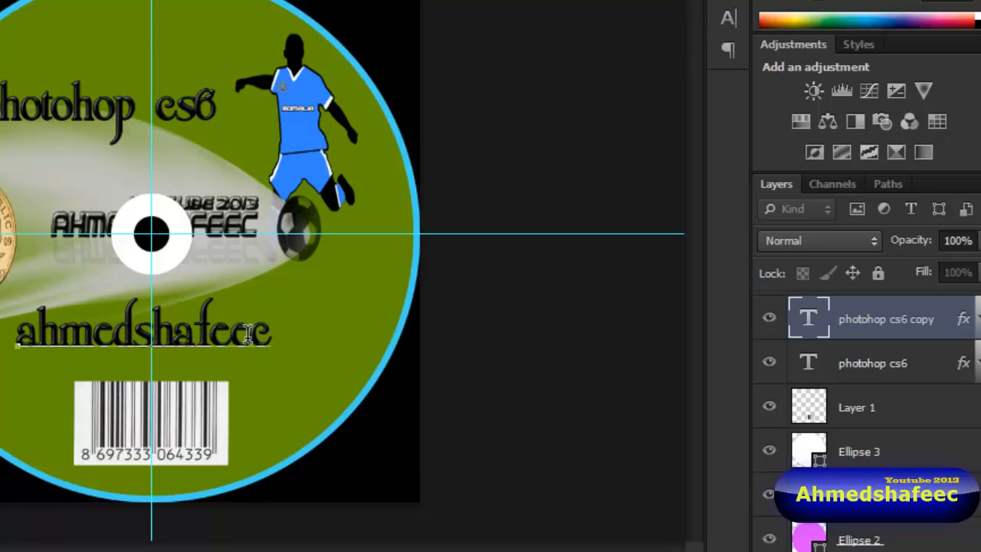
drag(29, 335, 15, 336)
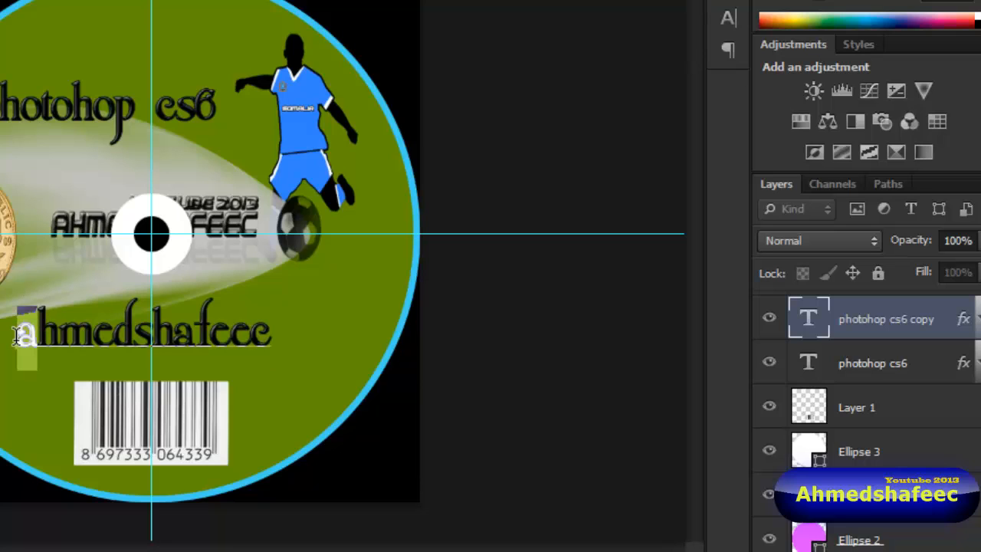
text(A)
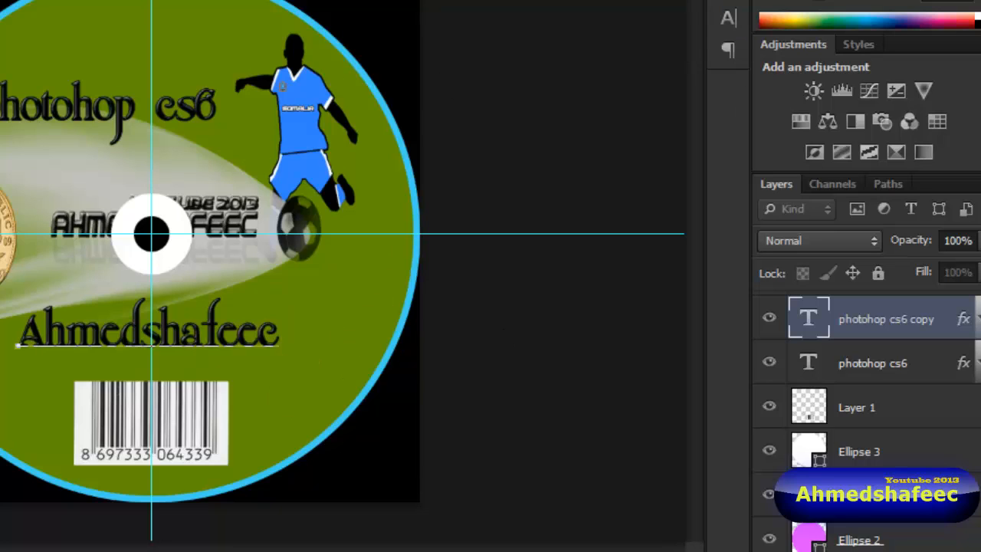
key(ctrl+Return)
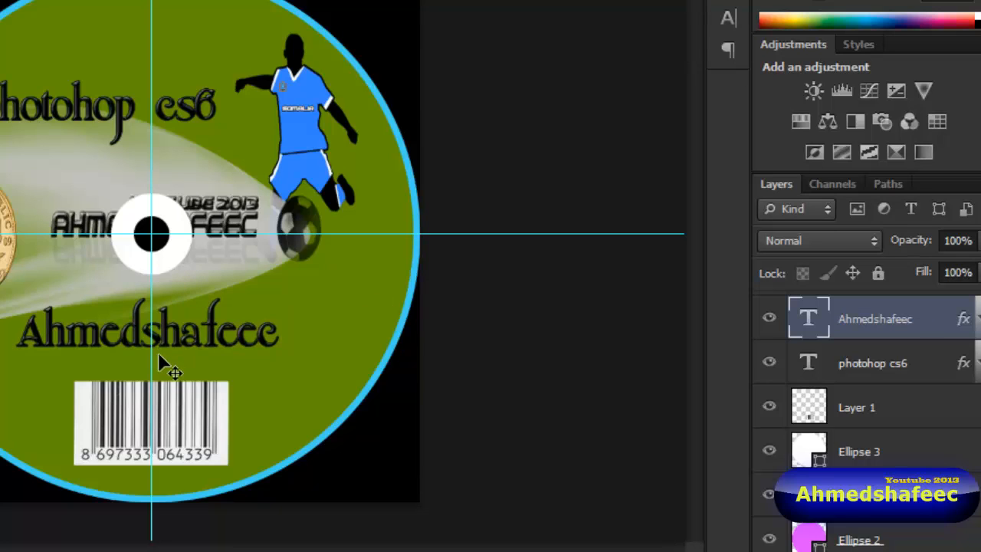
drag(158, 352, 117, 344)
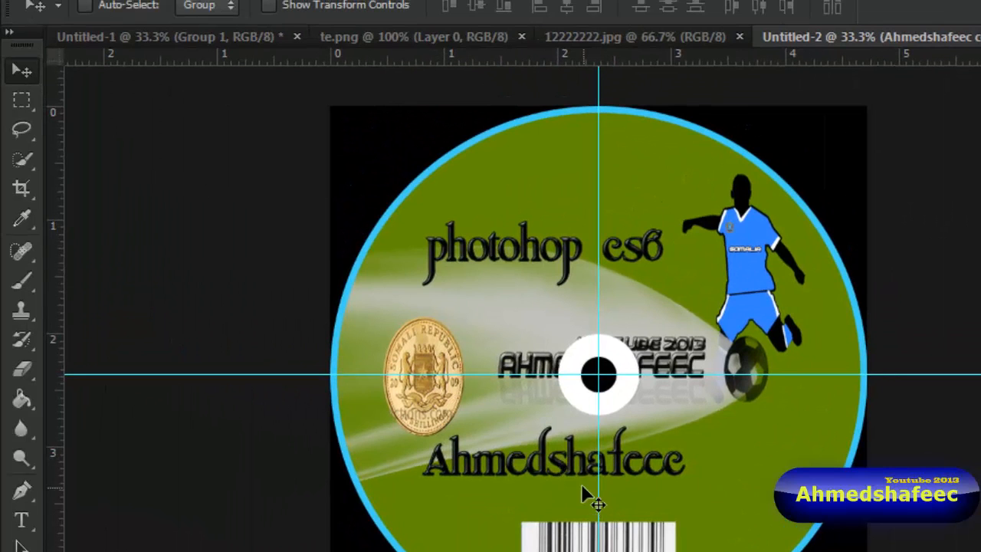
Duplicate the channel name text slightly lower and change the copy's wording to "youtube video"
drag(584, 490, 587, 511)
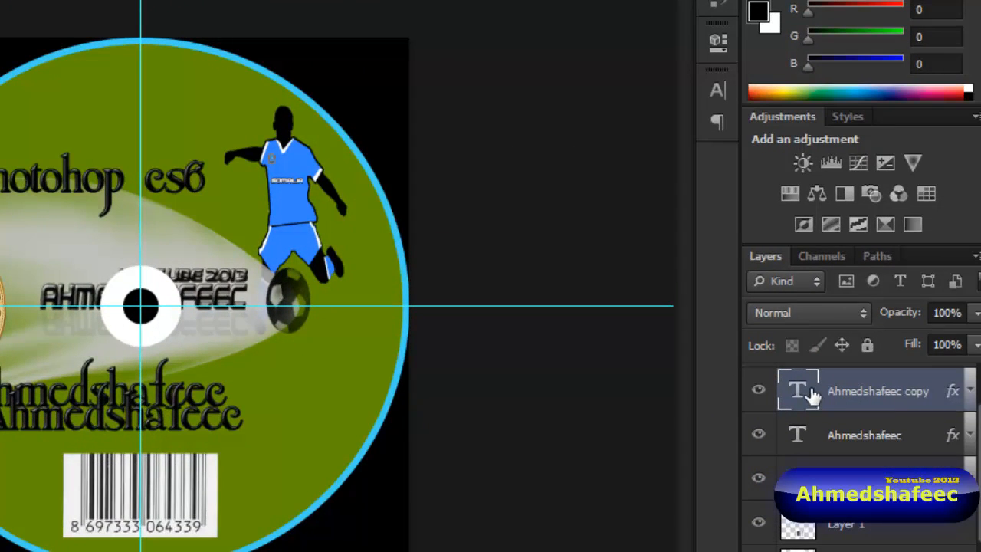
double_click(811, 385)
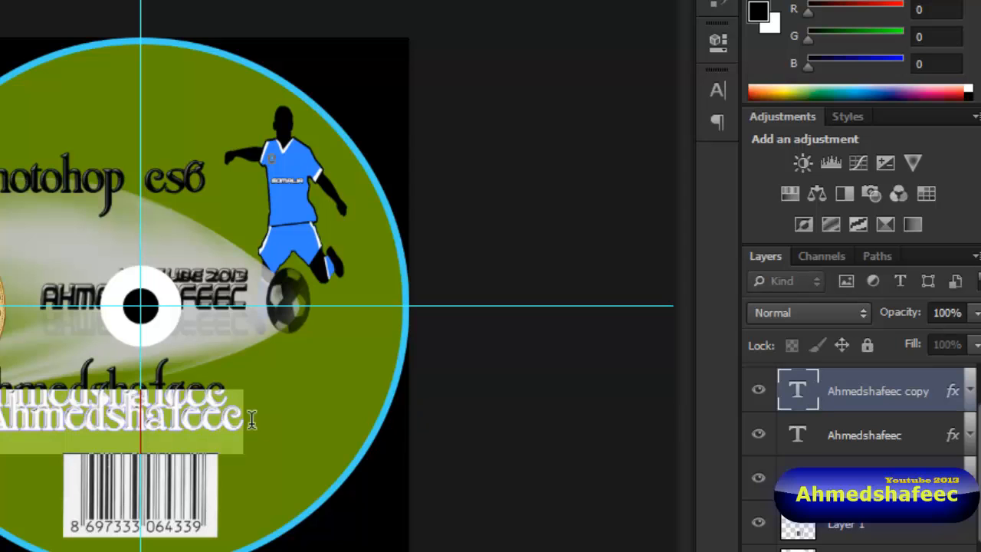
key(BackSpace)
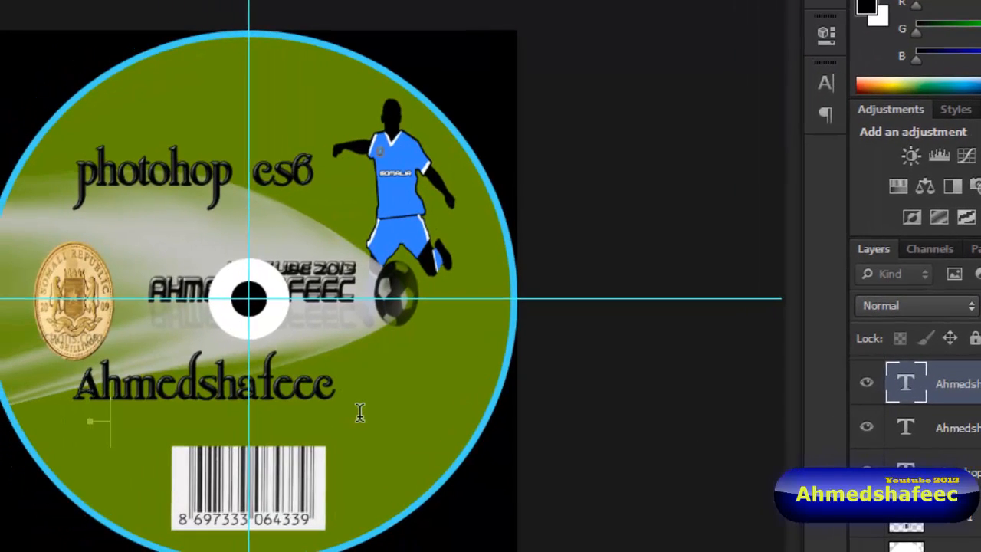
text(yop)
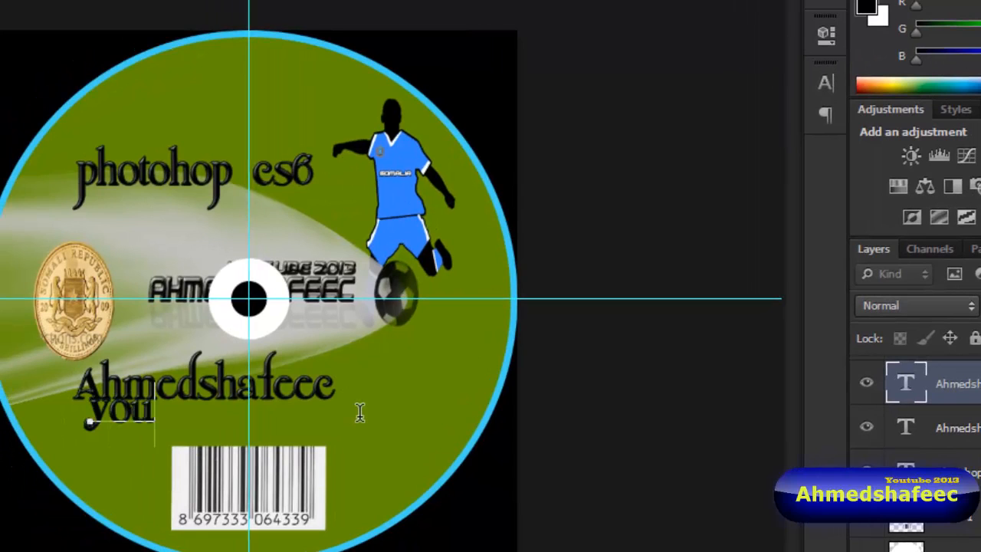
text(tube v)
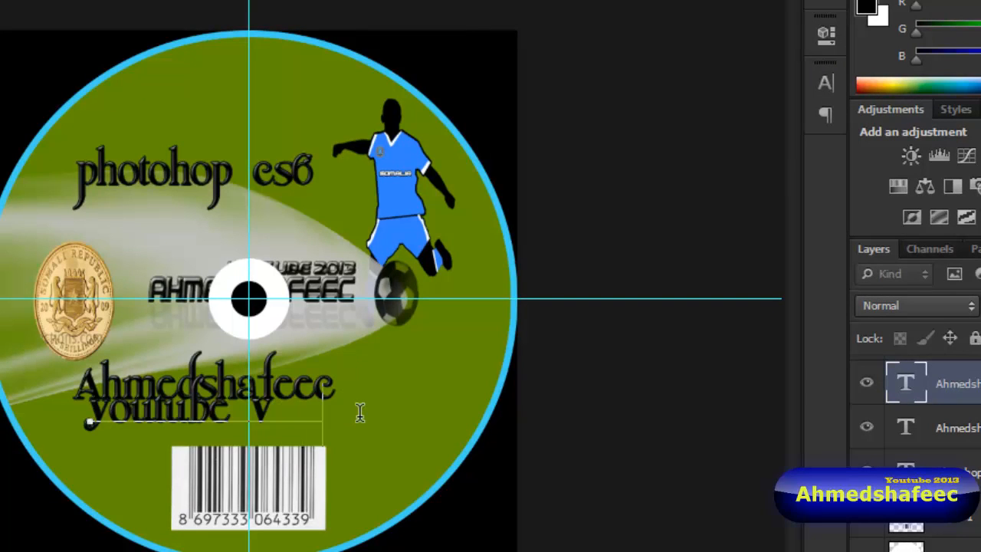
text(ideo)
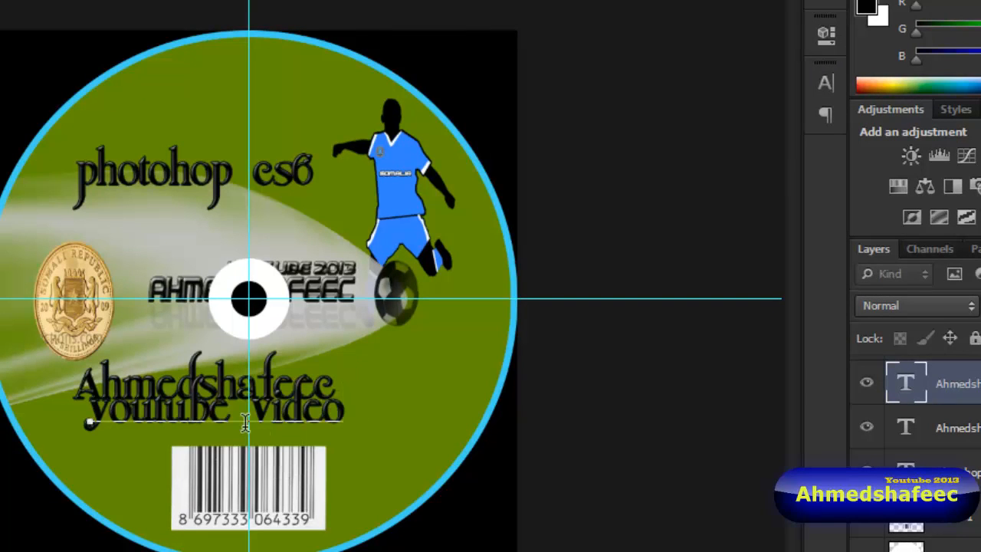
key(ctrl+Return)
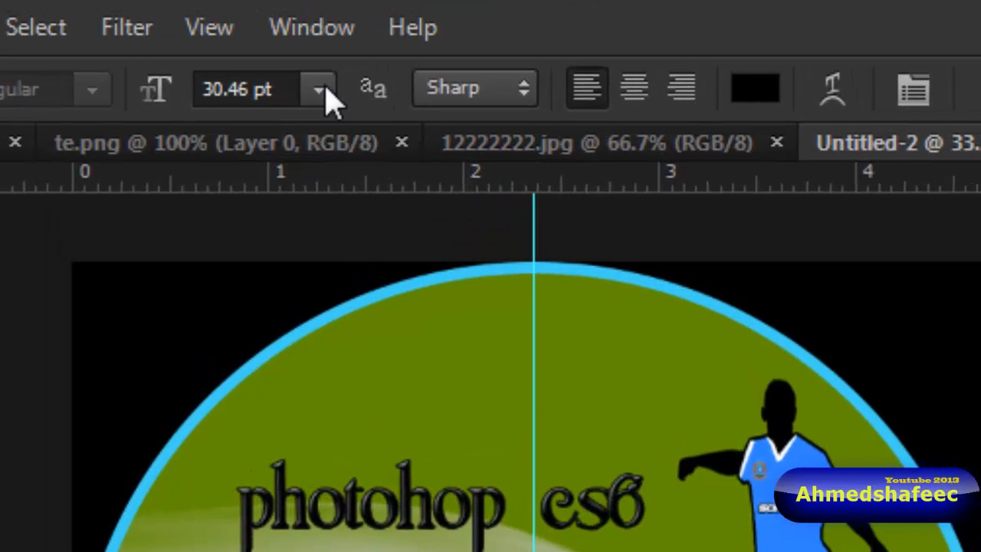
Reduce the "youtube video" font size and move the text to the right of the vertical guide, below the channel name
click(319, 90)
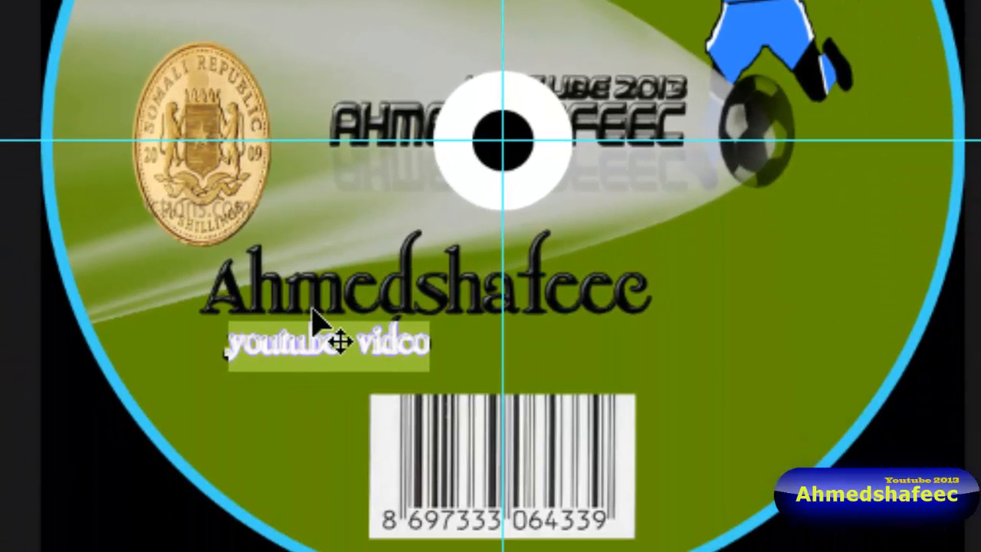
click(332, 345)
drag(497, 397, 608, 378)
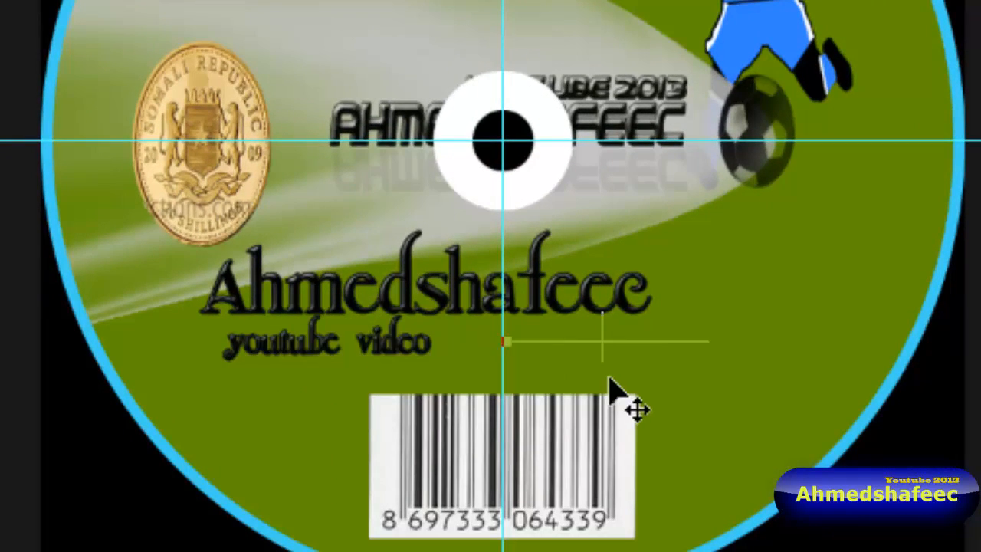
Shift the "youtube video" text so it starts at the vertical guide just beneath the channel name, and commit the text
click(734, 342)
drag(736, 337, 790, 344)
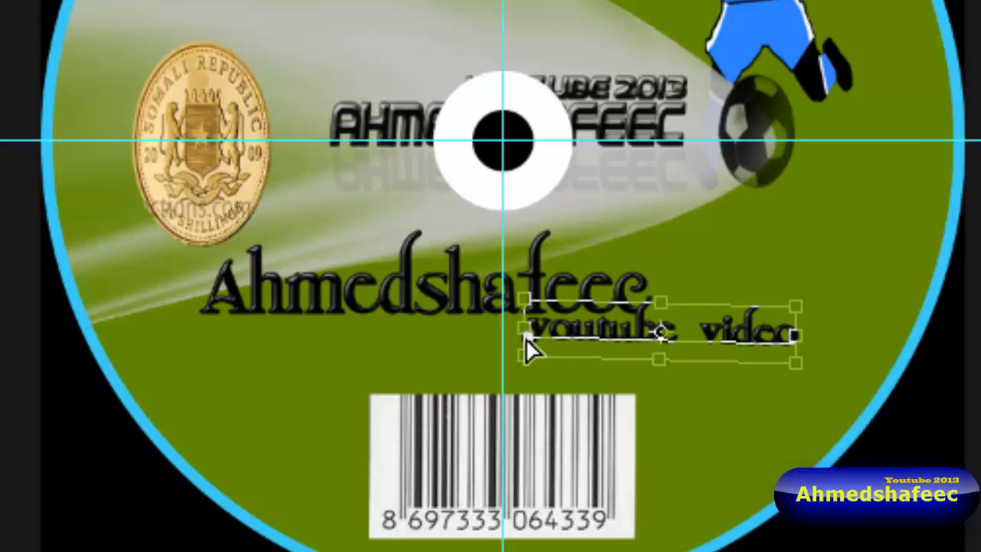
drag(526, 338, 512, 349)
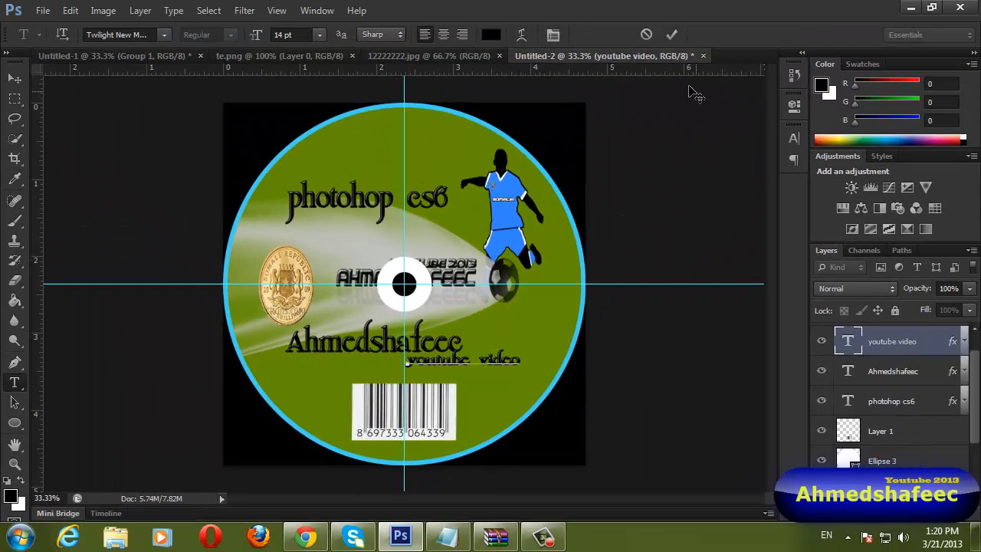
click(673, 35)
key(v)
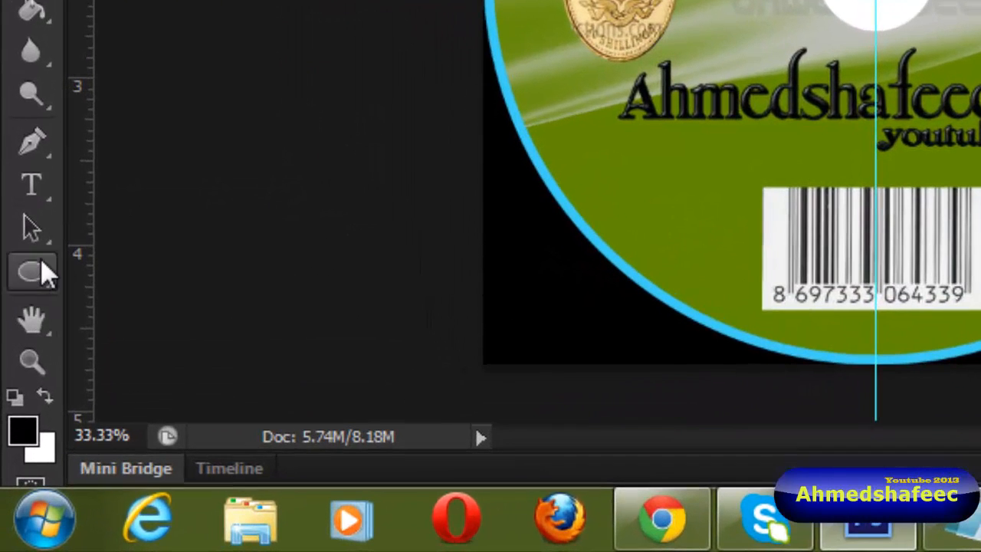
Activate the Custom Shape tool and choose the light bulb shape
right_click(42, 264)
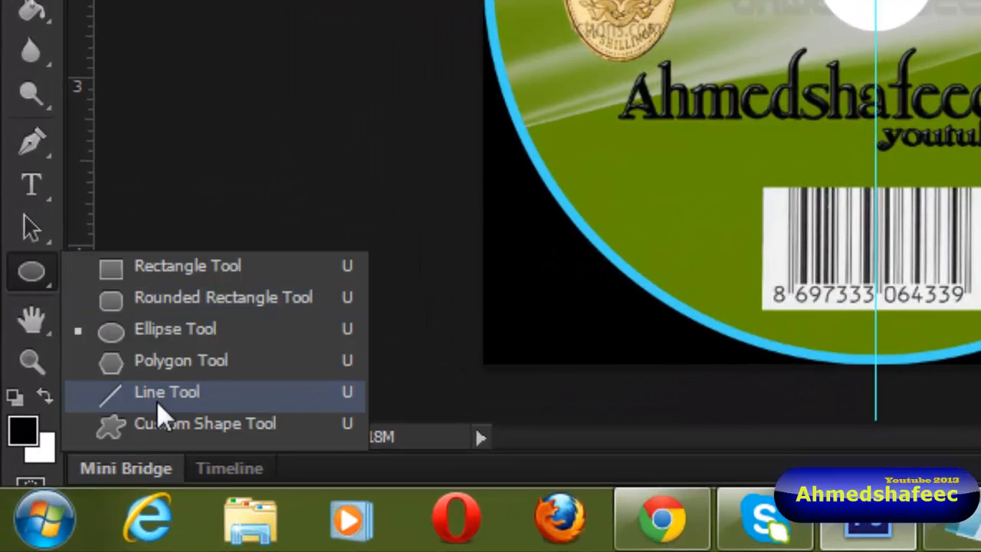
click(167, 421)
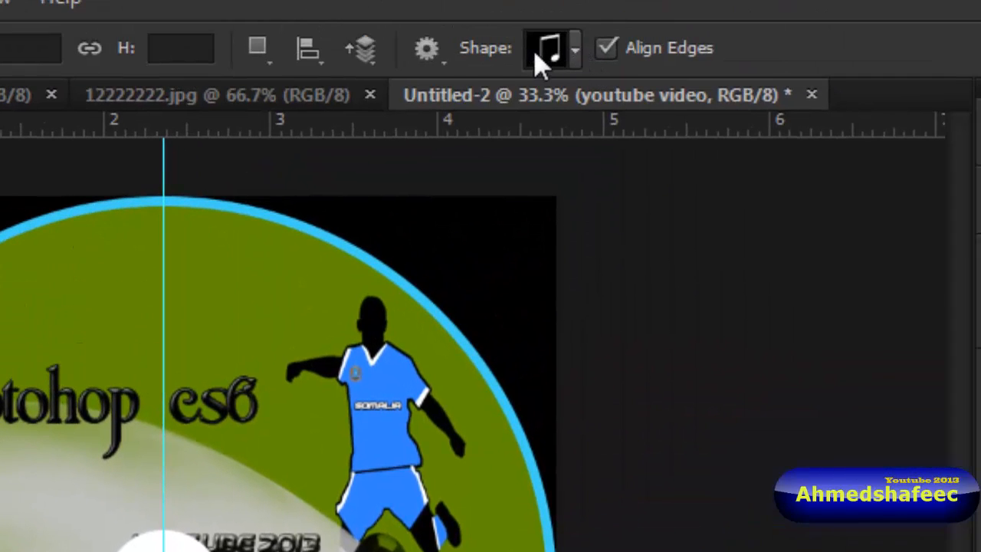
click(566, 54)
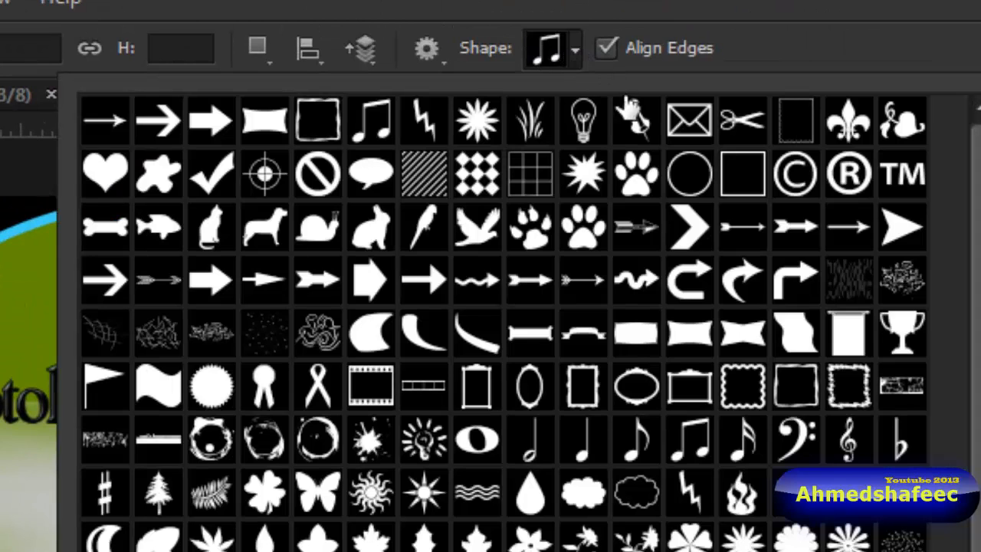
click(584, 122)
click(788, 8)
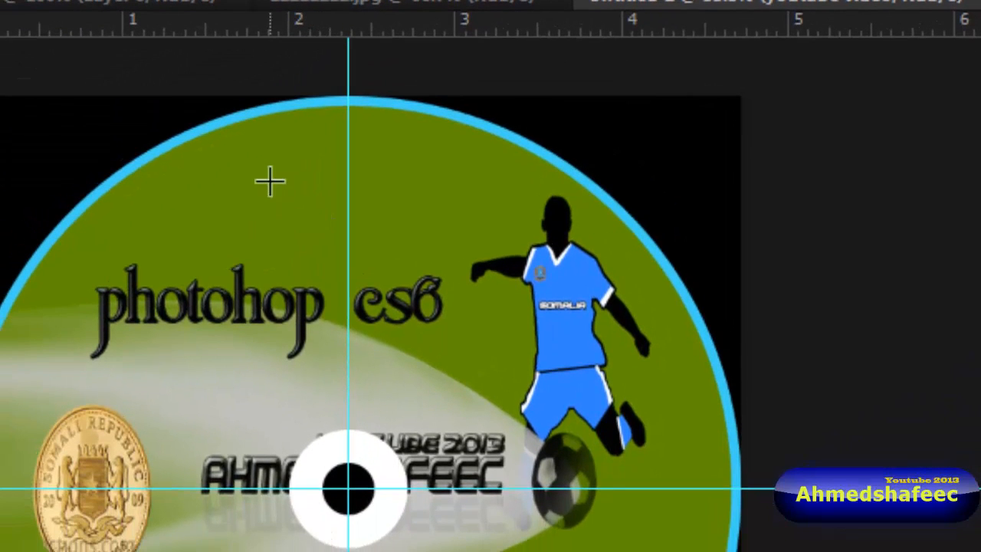
Draw a light bulb above the "photohop cs6" text, about 85 px wide and 163 px high, and load its outline as a selection
drag(269, 179, 315, 261)
key(ctrl+Return)
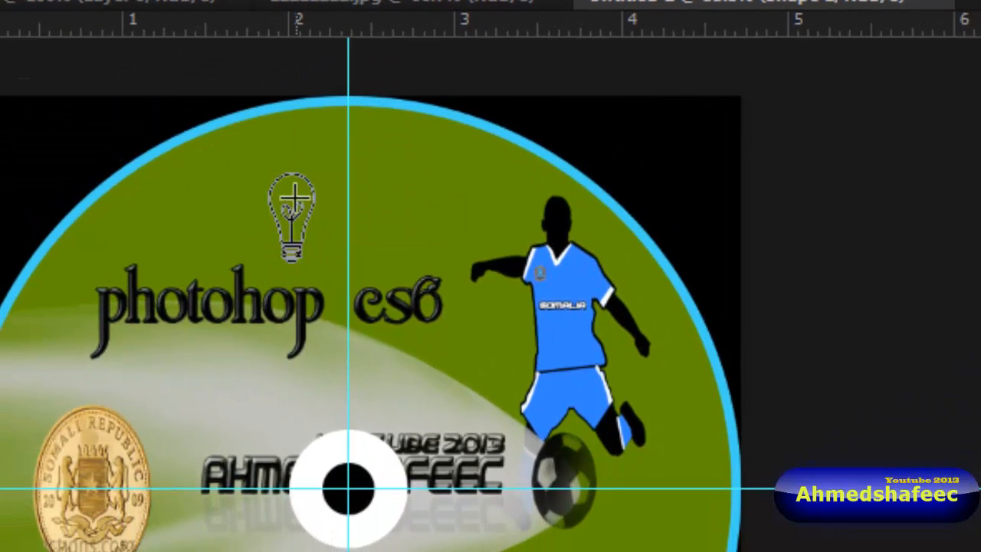
click(293, 203)
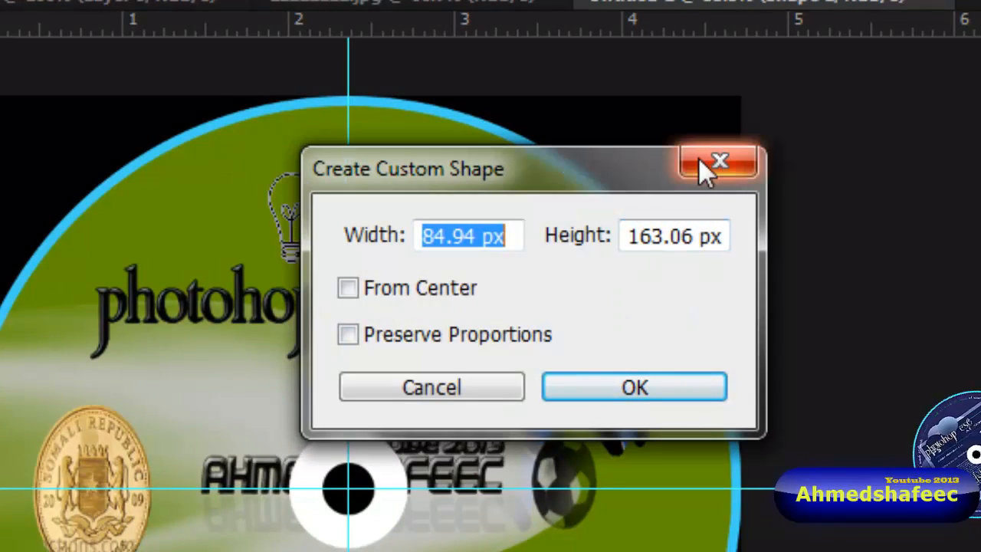
key(Return)
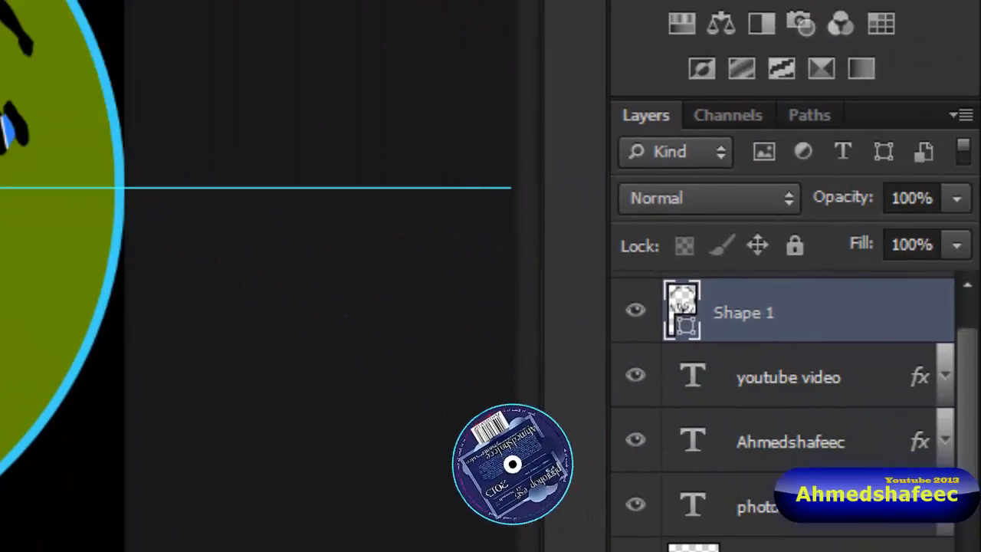
click(817, 113)
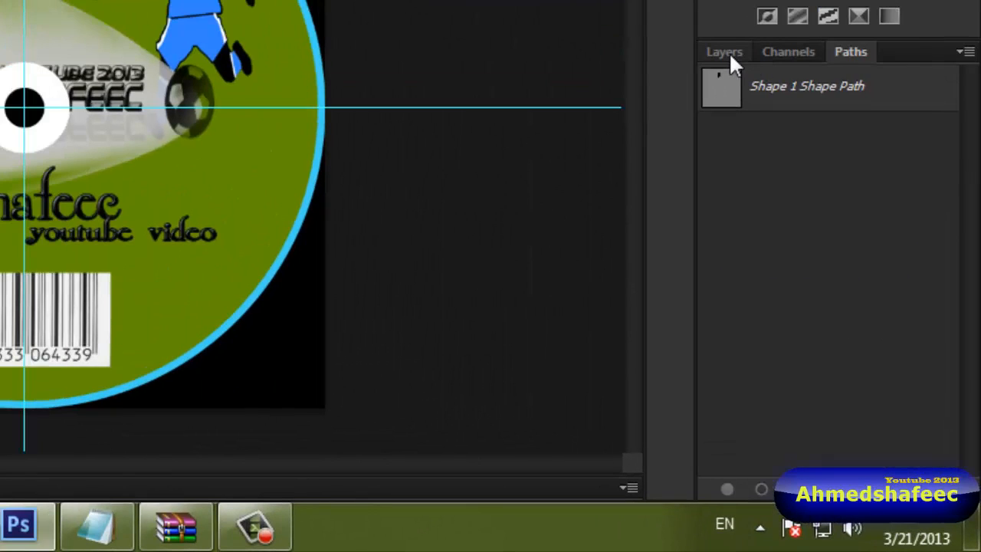
click(730, 54)
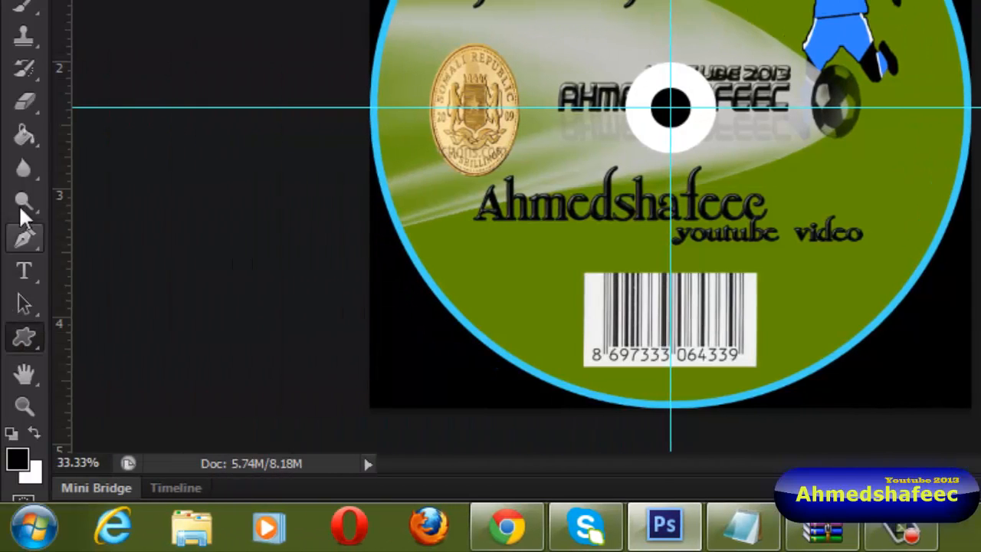
Activate the Paint Bucket tool and set the foreground color to red ff0000
click(23, 142)
click(34, 434)
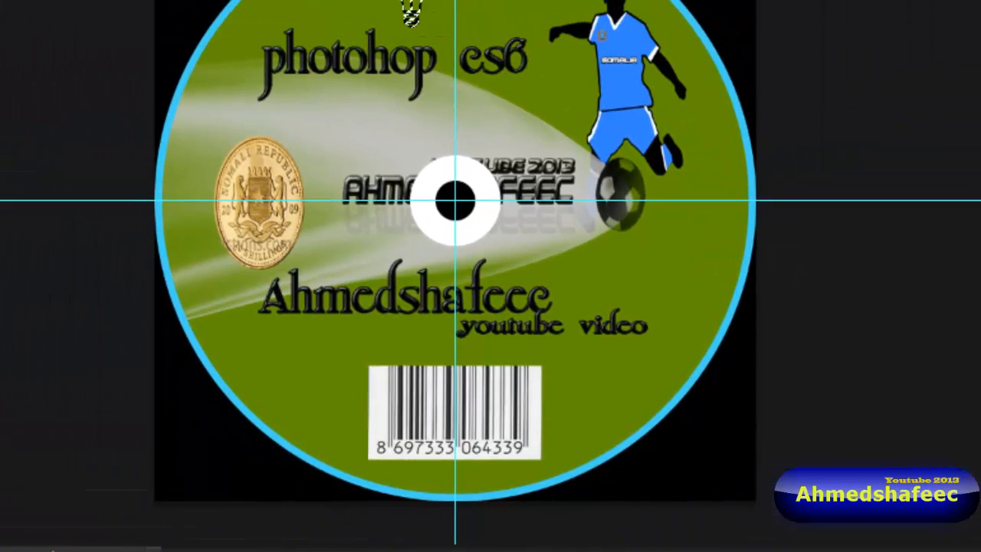
click(18, 459)
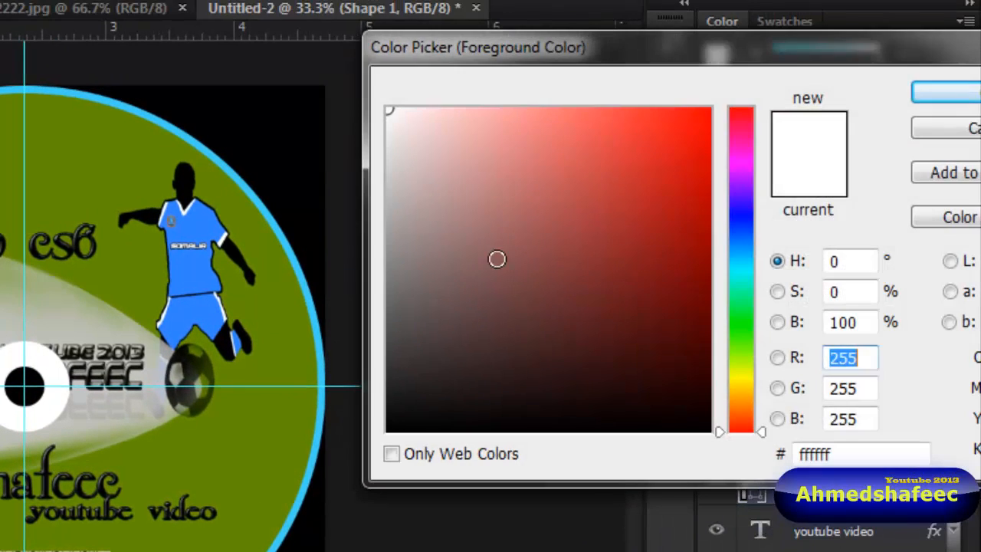
click(710, 108)
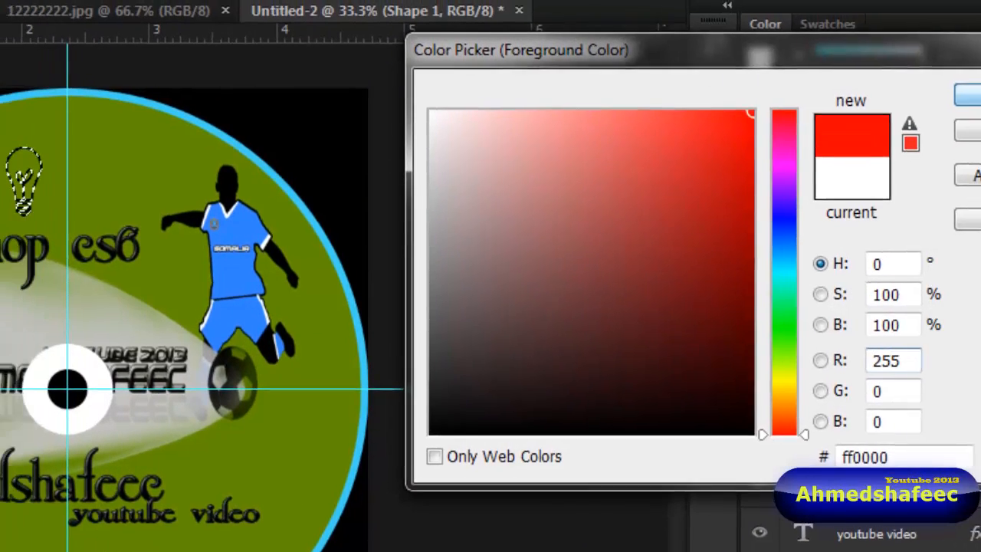
click(957, 93)
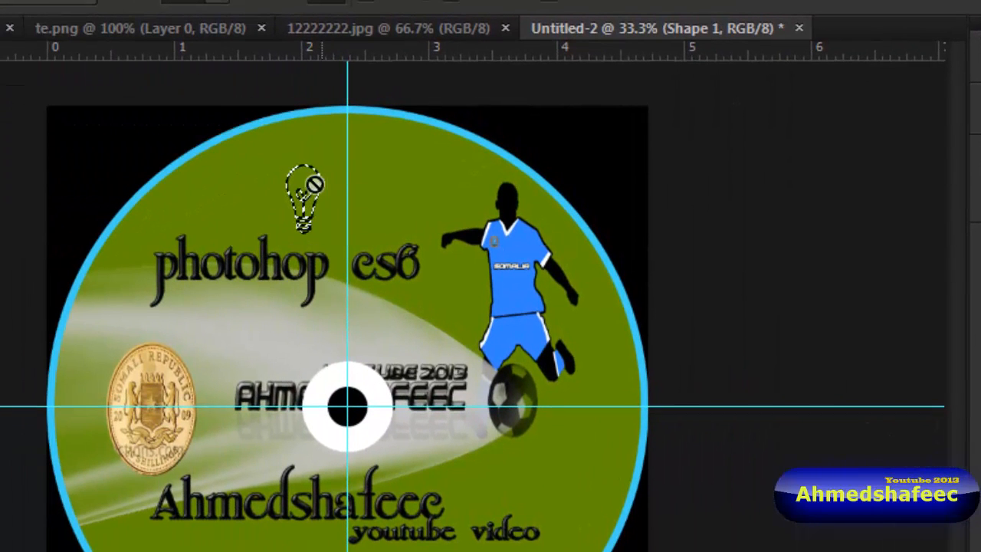
Fill the light bulb selection with the red foreground color on a new layer and deselect it
key(ctrl+alt+shift+n)
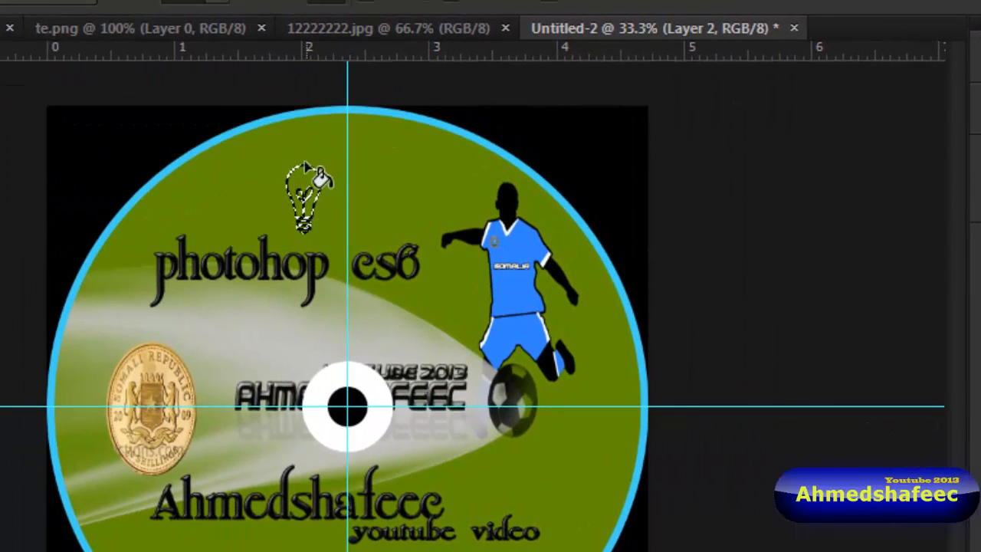
click(305, 178)
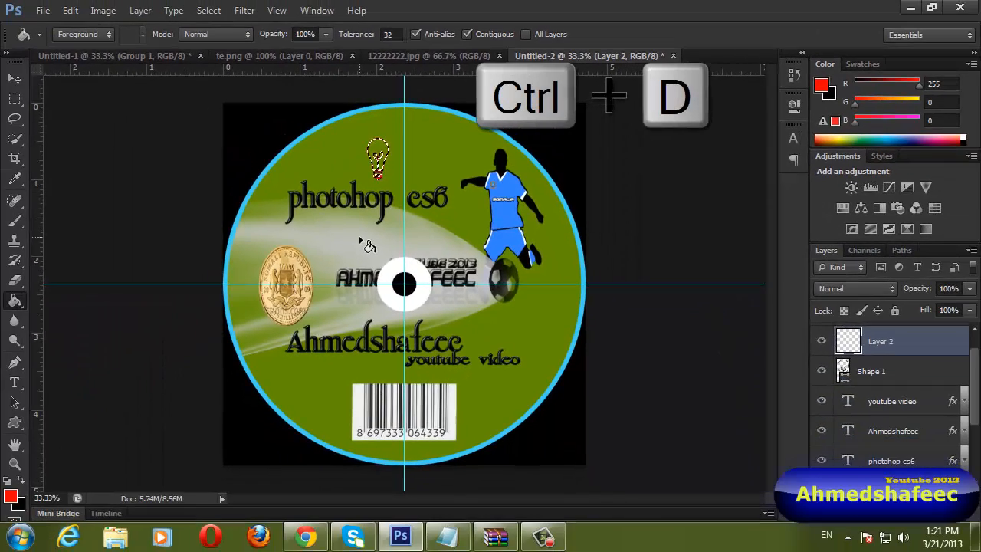
key(ctrl+d)
Open and dismiss the Save As dialog without saving, turn Group 1's visibility back on, and minimize Photoshop
key(ctrl+s)
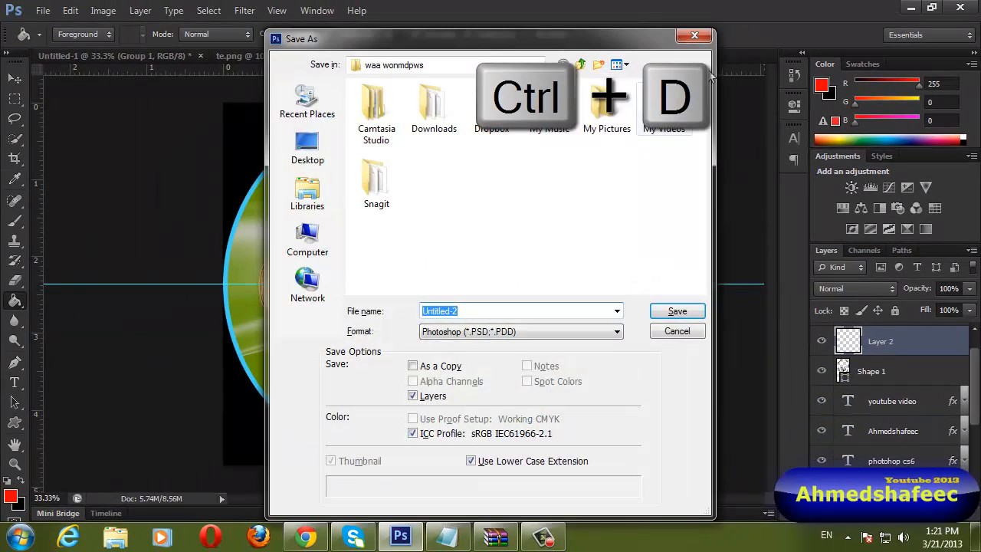
click(703, 37)
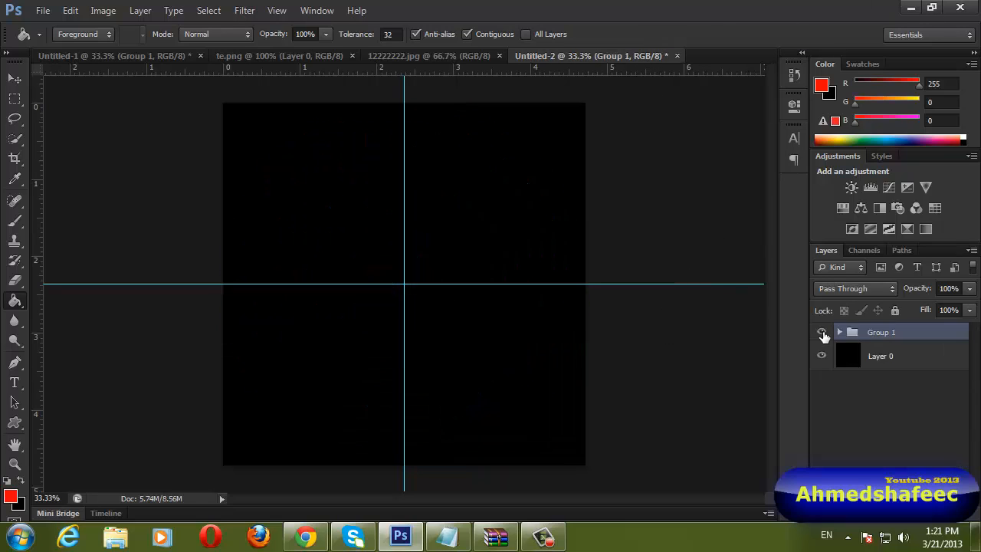
click(822, 334)
click(912, 7)
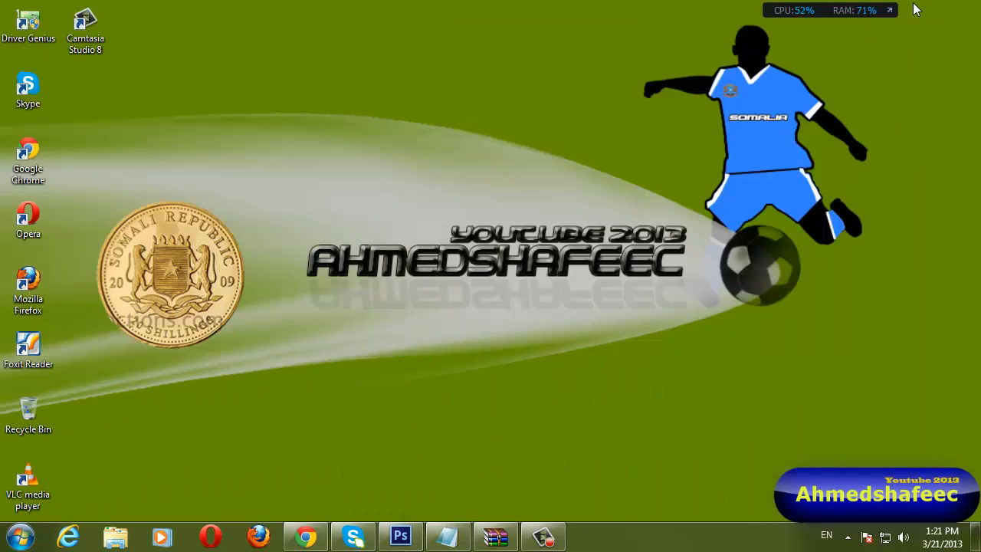